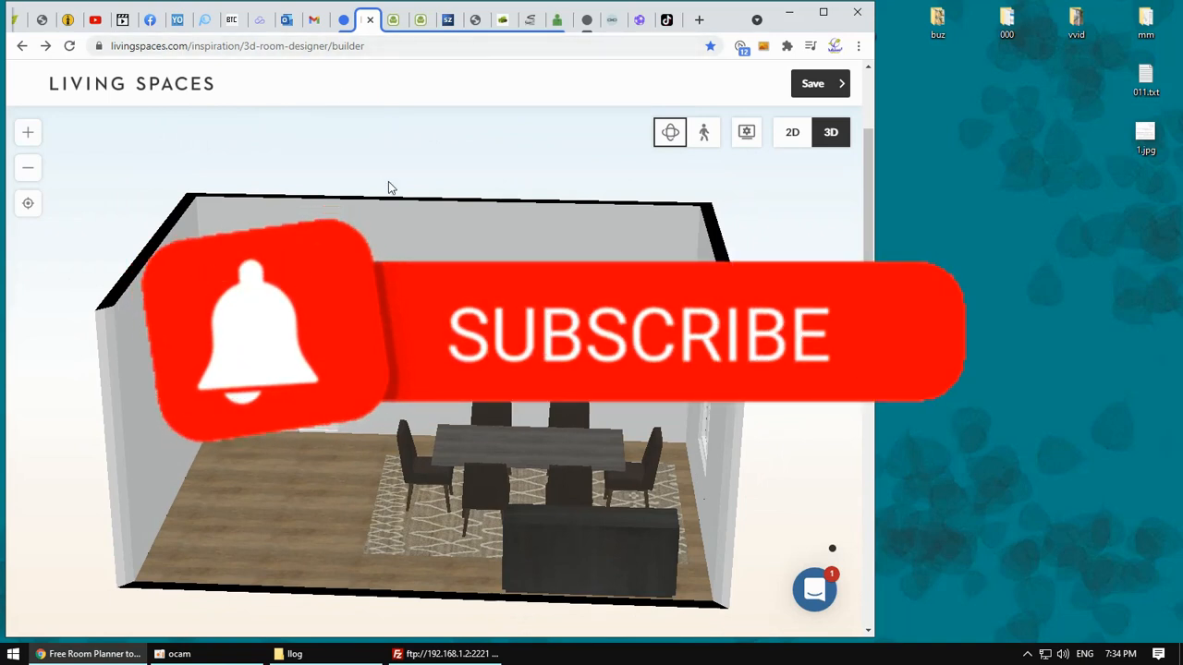
- Browse the mnartaden.com article on the 11 best engineering drawing programs, from its introduction through the DraftSight section and back to the program list
{"action": "left_click", "coordinate": [69, 20]}
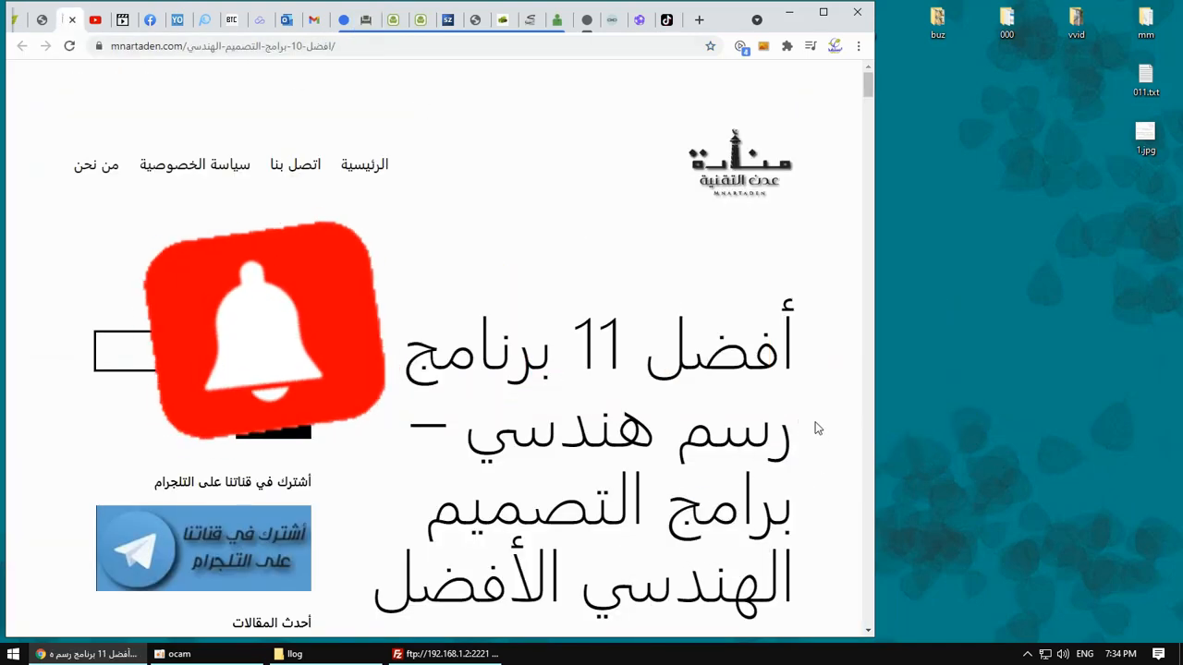
{"action": "scroll", "coordinate": [815, 428], "scroll_direction": "down", "scroll_amount": 3}
{"action": "scroll", "coordinate": [815, 428], "scroll_direction": "down", "scroll_amount": 3}
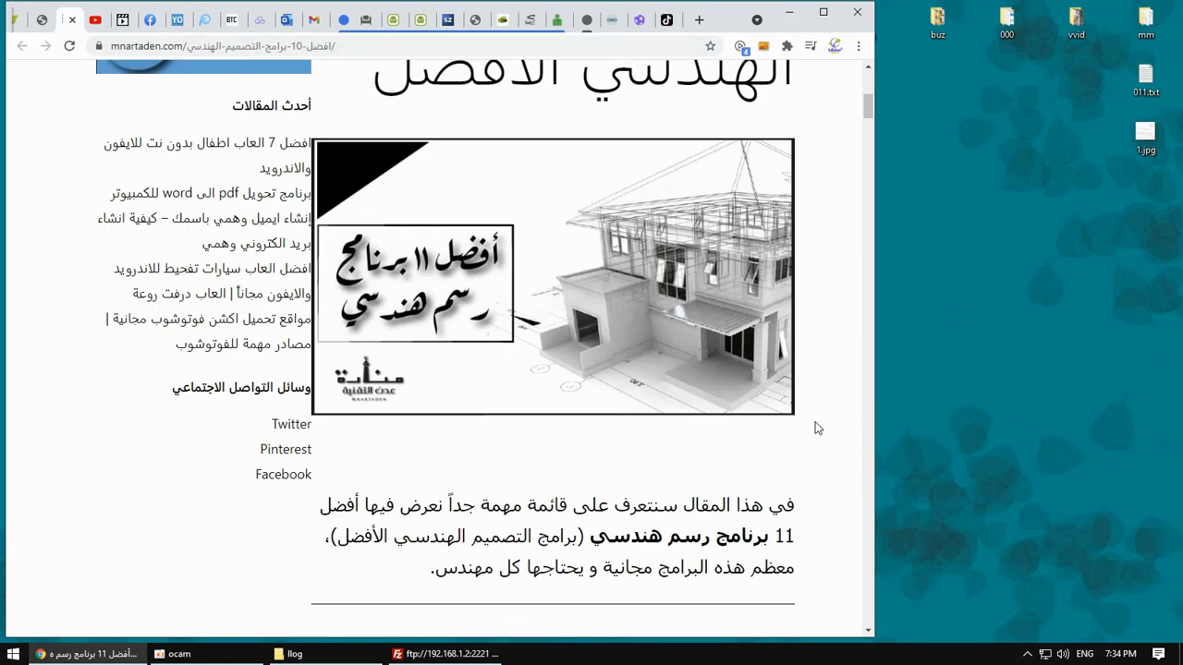
{"action": "scroll", "coordinate": [633, 272], "scroll_direction": "down", "scroll_amount": 15}
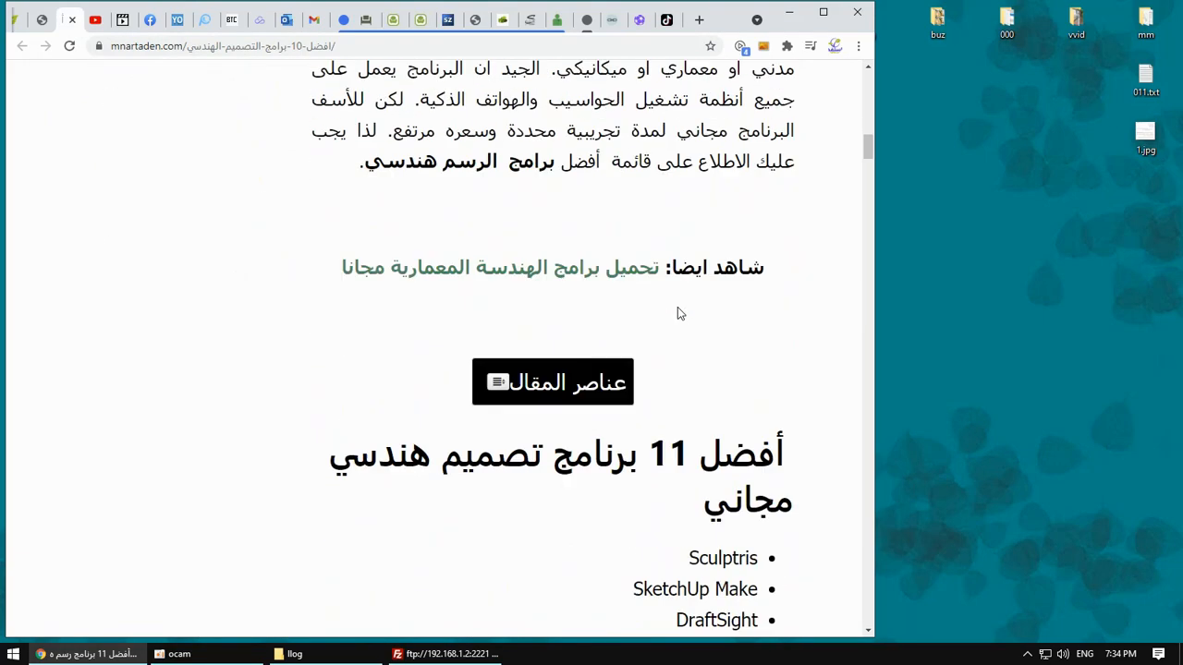
{"action": "scroll", "coordinate": [677, 309], "scroll_direction": "down", "scroll_amount": 8}
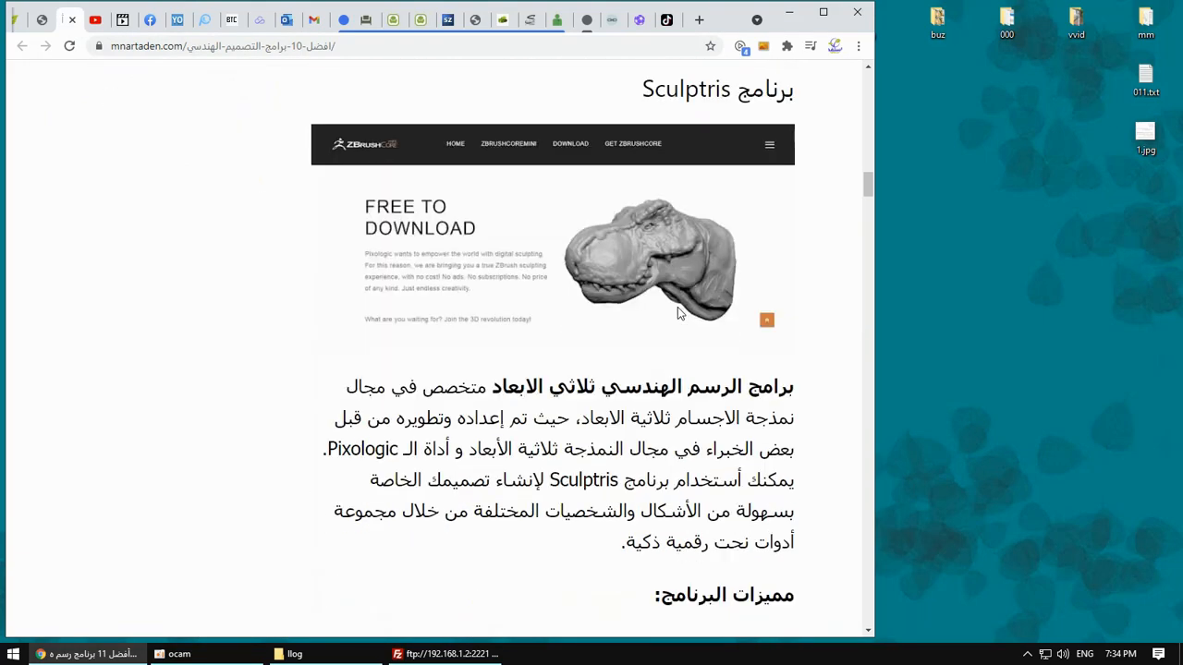
{"action": "scroll", "coordinate": [689, 300], "scroll_direction": "down", "scroll_amount": 7}
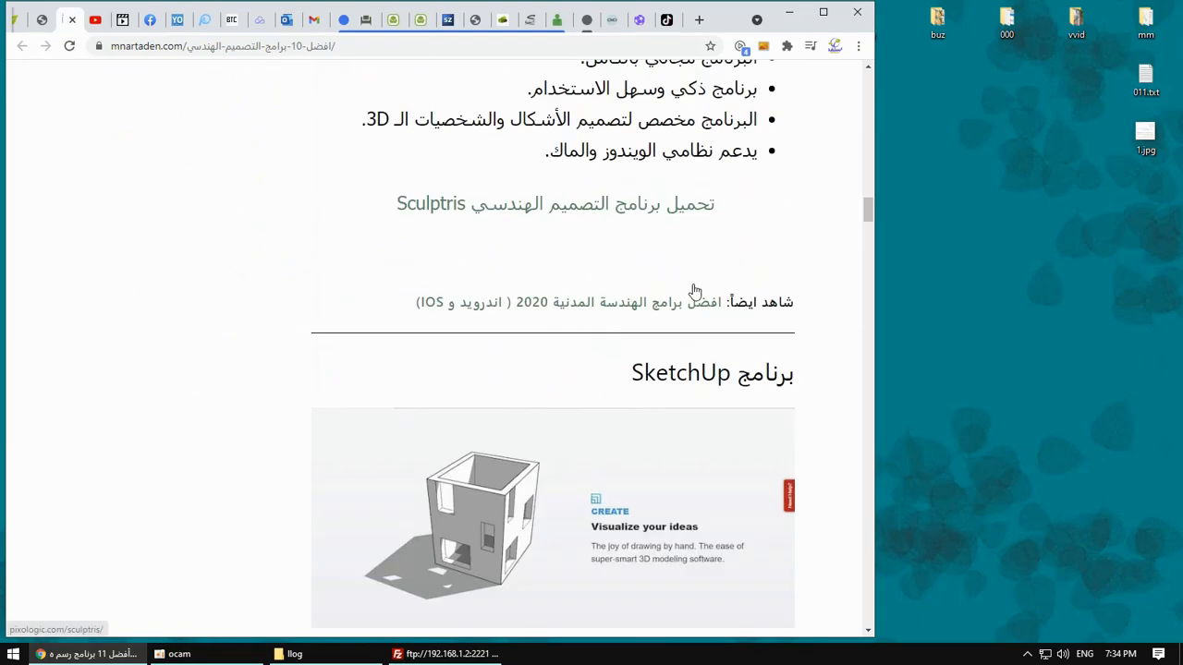
{"action": "scroll", "coordinate": [695, 291], "scroll_direction": "down", "scroll_amount": 14}
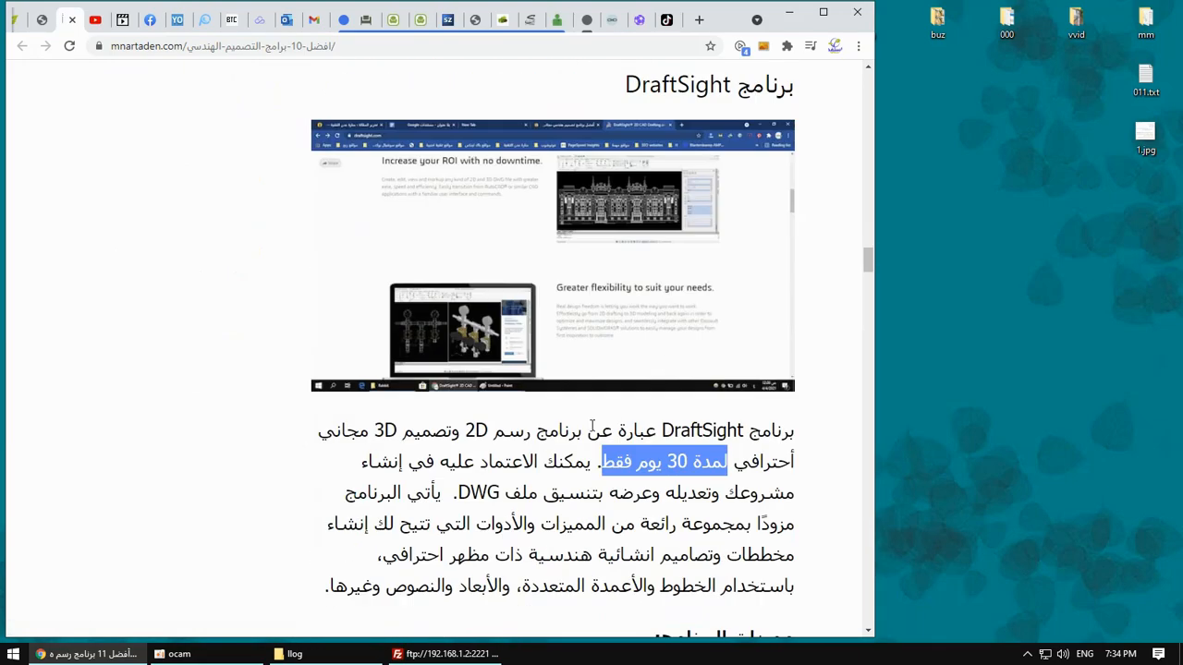
{"action": "left_click_drag", "start_coordinate": [866, 261], "coordinate": [866, 169]}
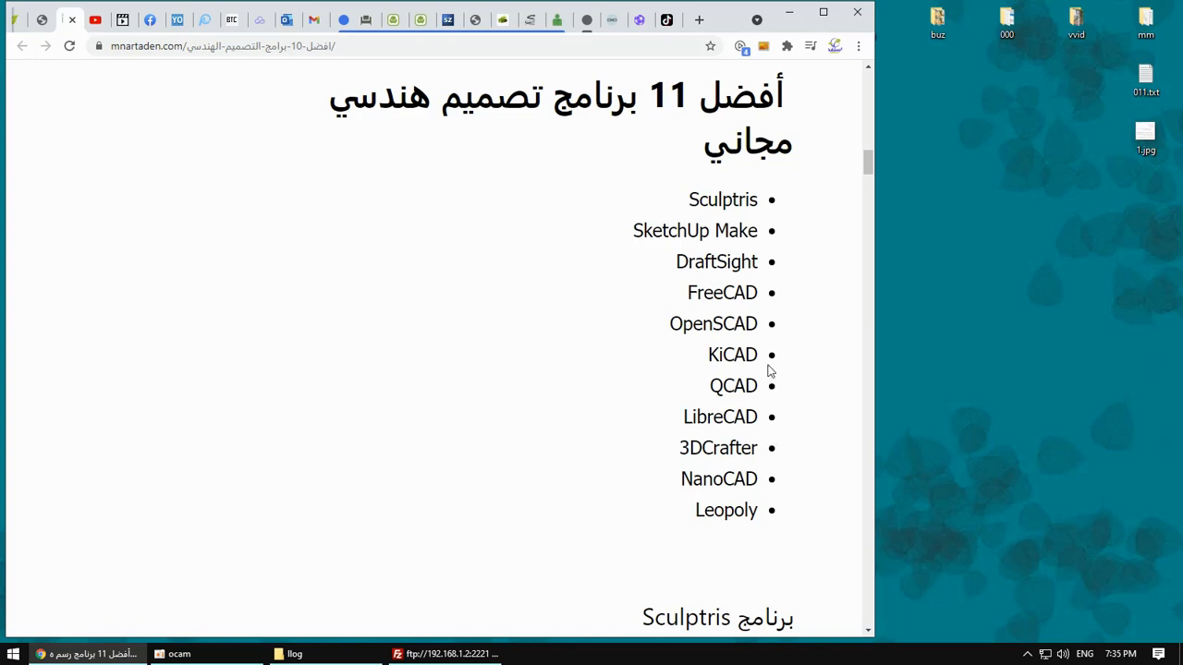
- Switch to the Room Design account on TikTok and view its "Bedroom design" and "Kitchen design" videos among the other clips
{"action": "left_click", "coordinate": [668, 19]}
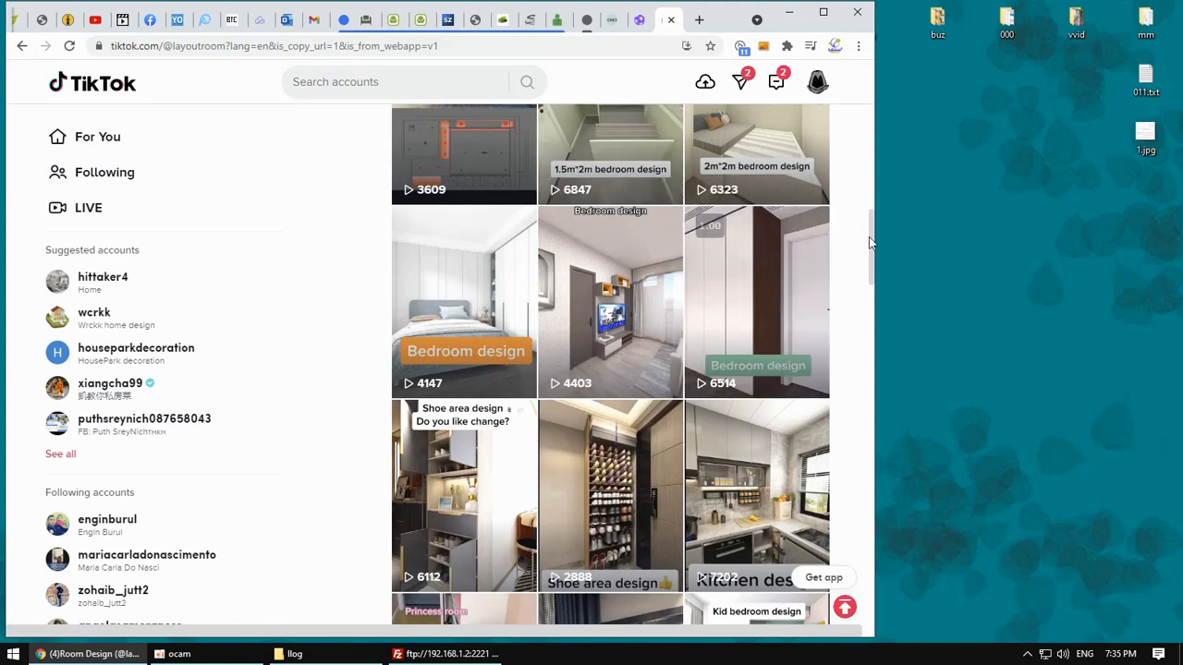
{"action": "scroll", "coordinate": [871, 235], "scroll_direction": "up", "scroll_amount": 1}
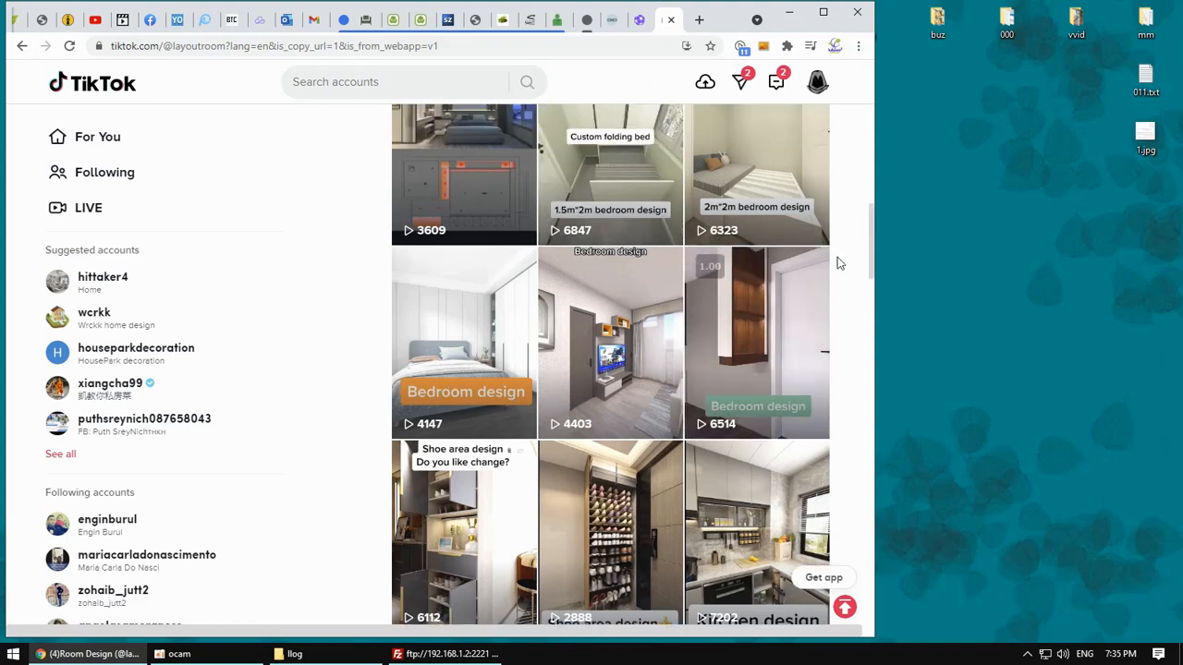
{"action": "left_click", "coordinate": [783, 325]}
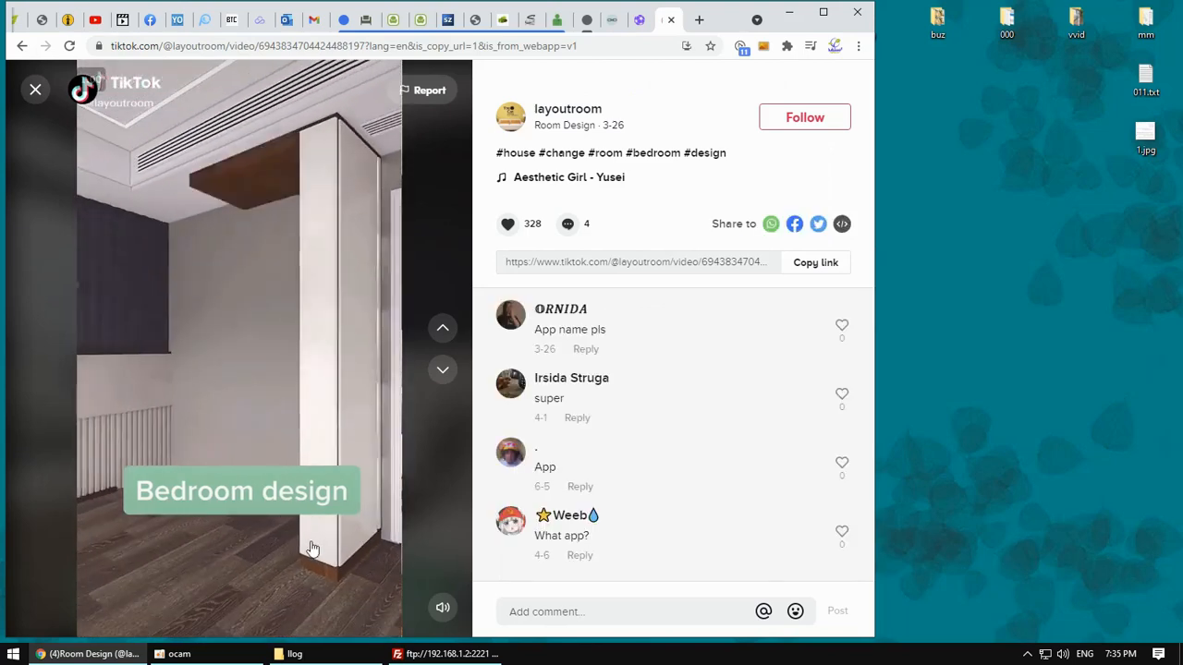
{"action": "left_click", "coordinate": [35, 89]}
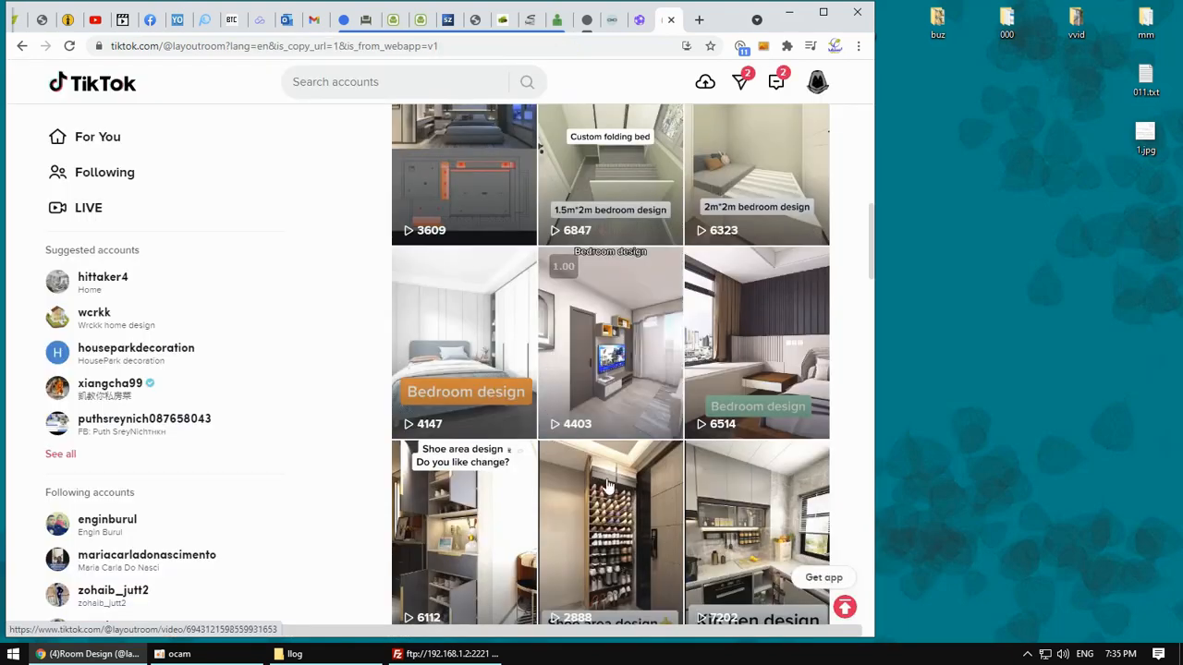
{"action": "scroll", "coordinate": [619, 425], "scroll_direction": "down", "scroll_amount": 3}
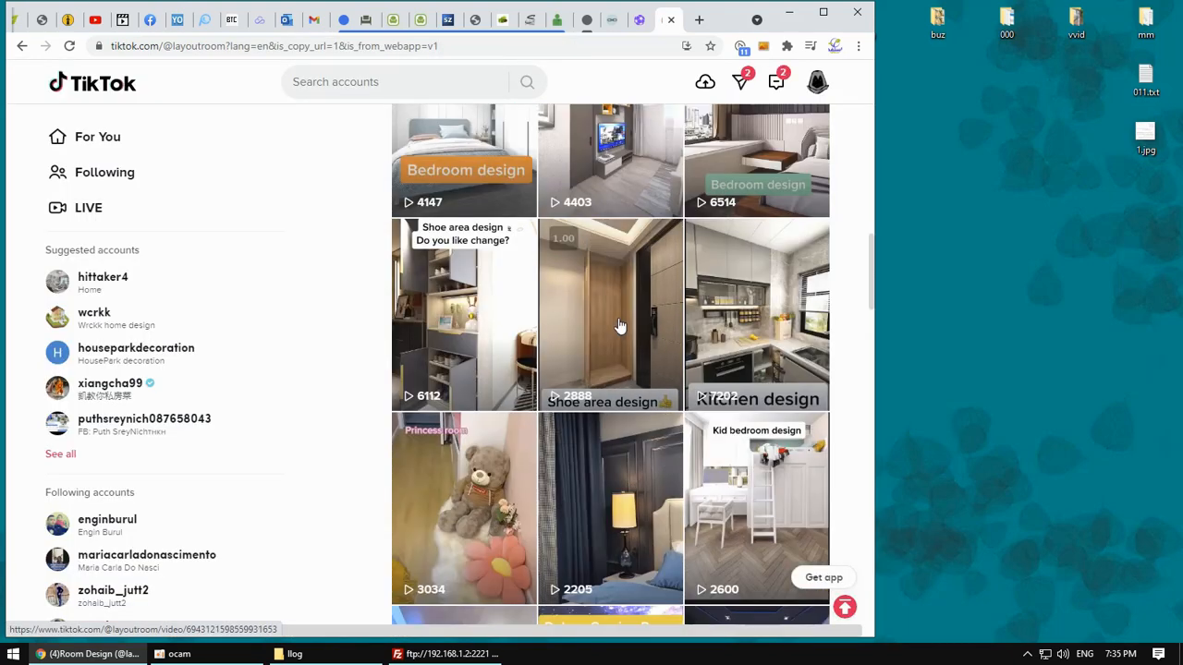
{"action": "left_click", "coordinate": [765, 312]}
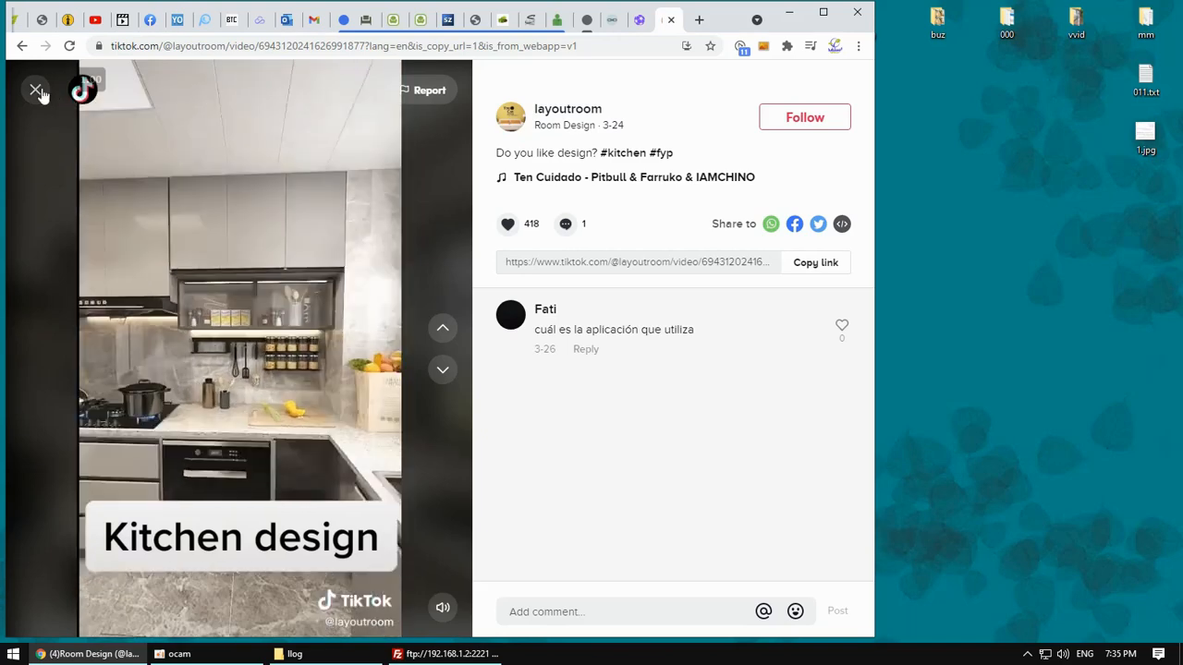
{"action": "key", "text": "Escape"}
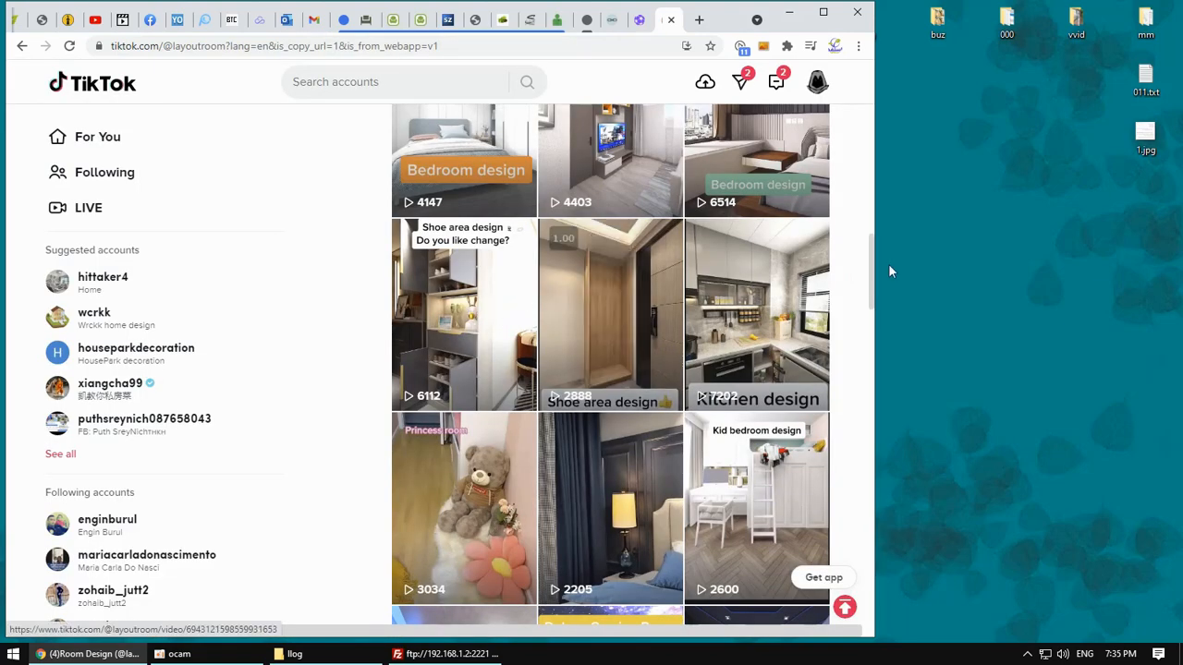
{"action": "left_click_drag", "start_coordinate": [871, 278], "coordinate": [870, 199]}
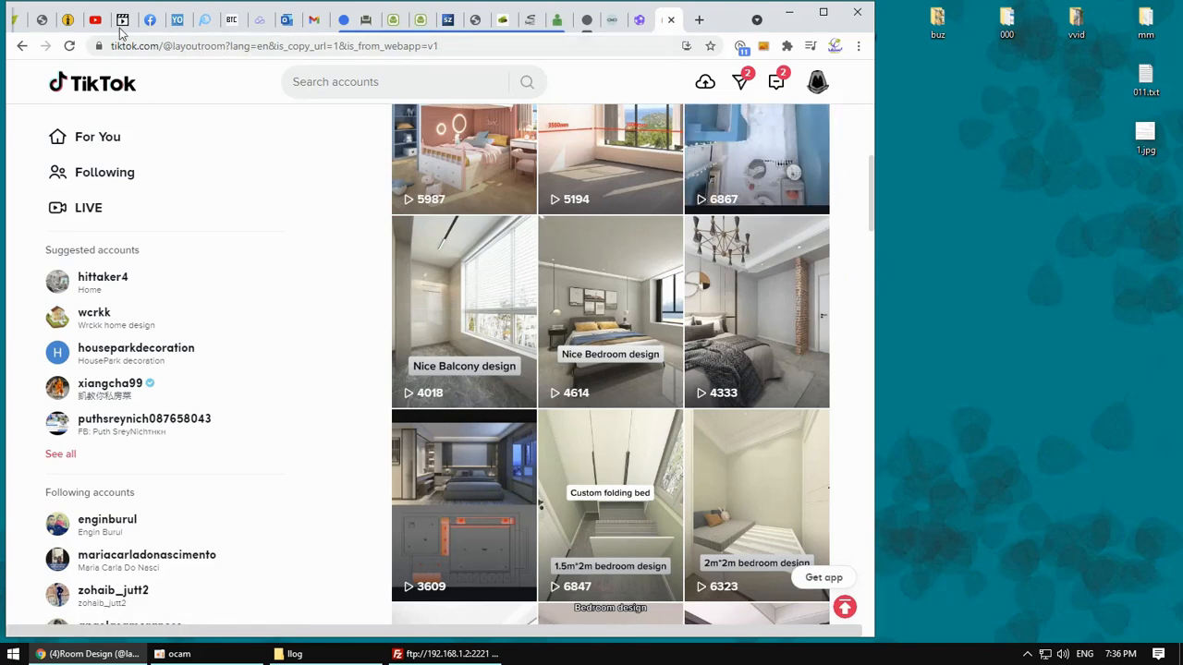
- Return to the Living Spaces room builder and inspect the furnished dining room in 3D from several angles
{"action": "left_click", "coordinate": [364, 20]}
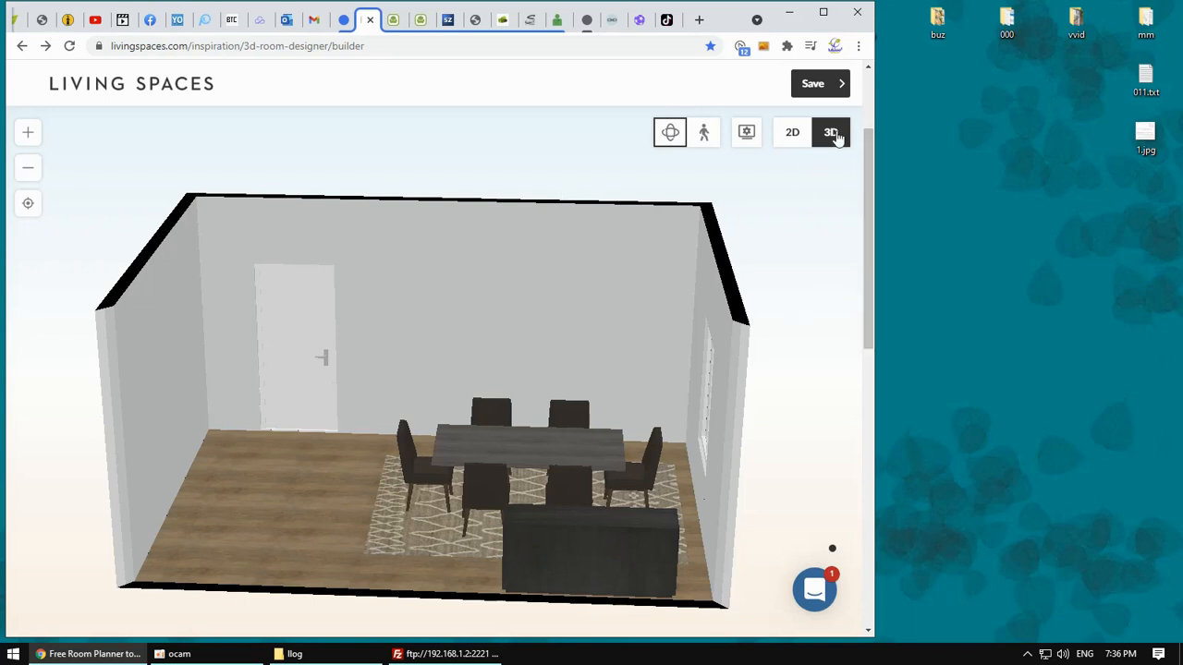
{"action": "left_click_drag", "start_coordinate": [813, 403], "coordinate": [775, 367]}
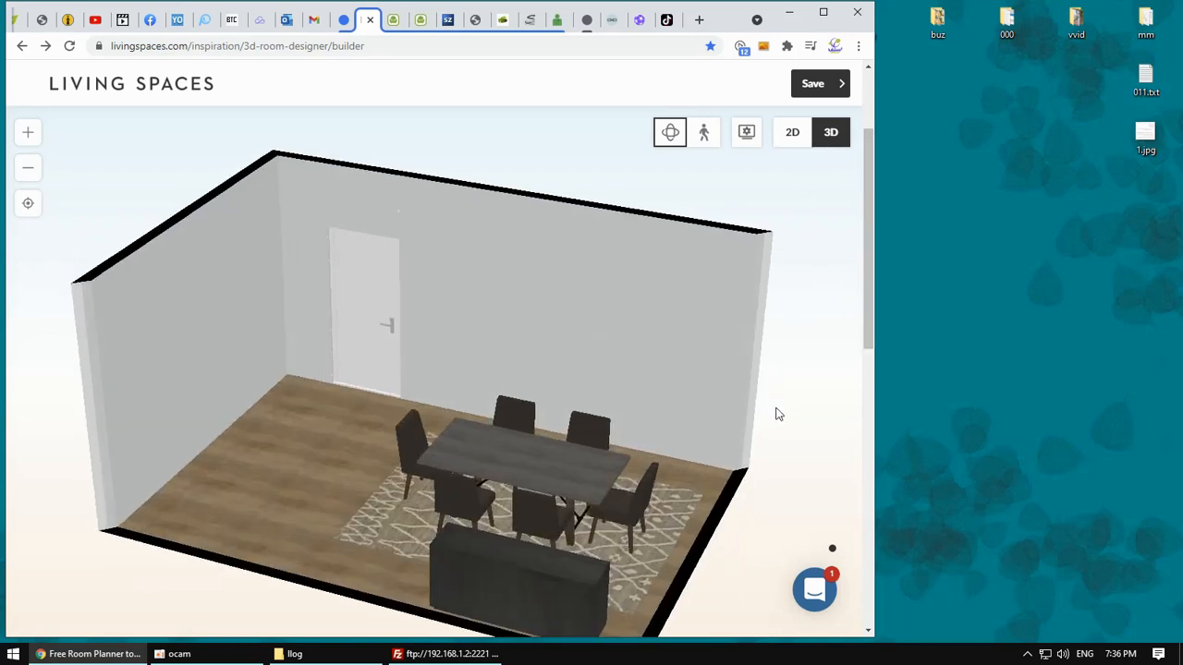
{"action": "left_click_drag", "start_coordinate": [776, 409], "coordinate": [792, 341]}
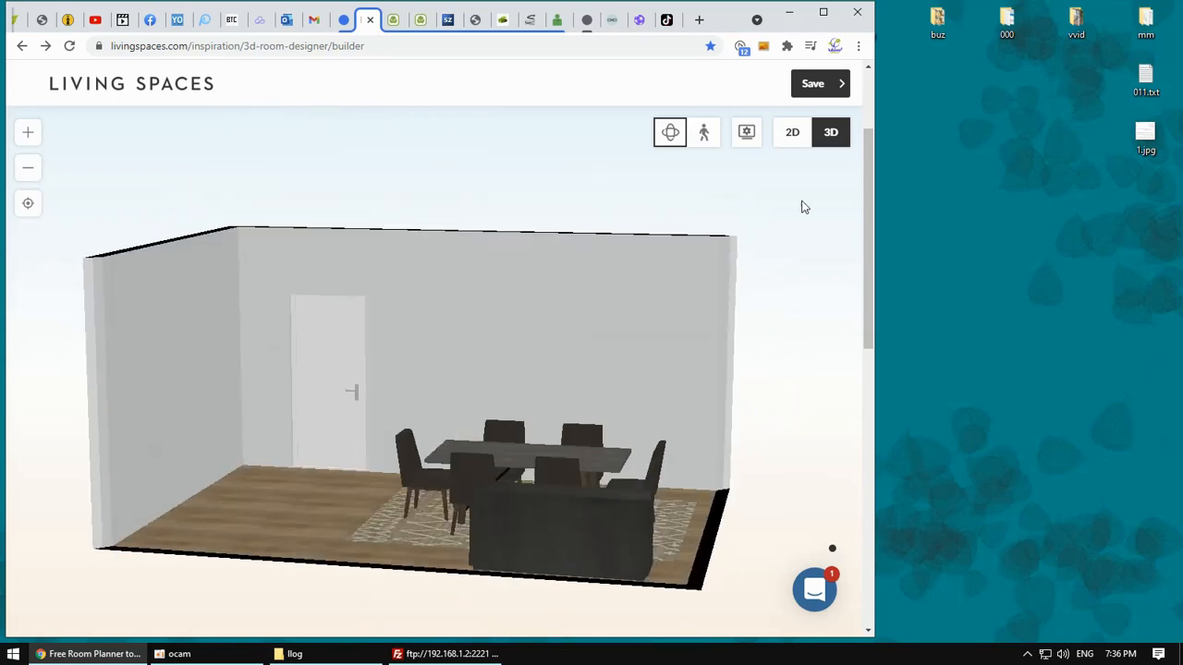
- Leave the current design for the Living Spaces home page and start a new space in its 3D Room Designer
{"action": "scroll", "coordinate": [869, 229], "scroll_direction": "up", "scroll_amount": 2}
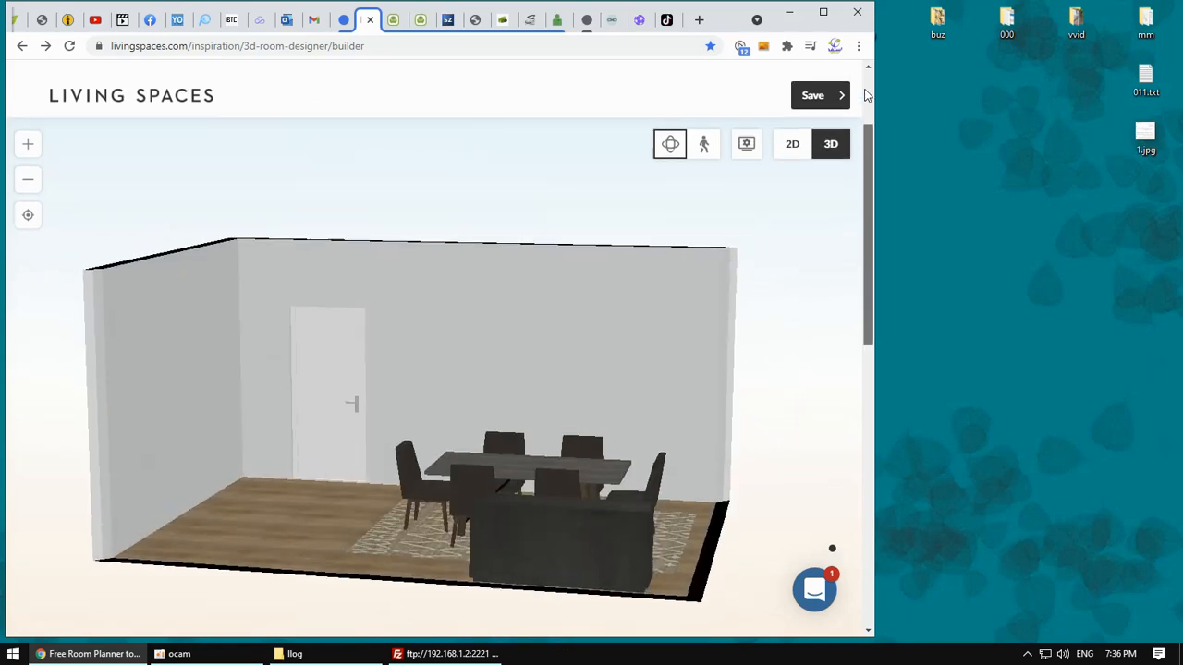
{"action": "left_click", "coordinate": [150, 110]}
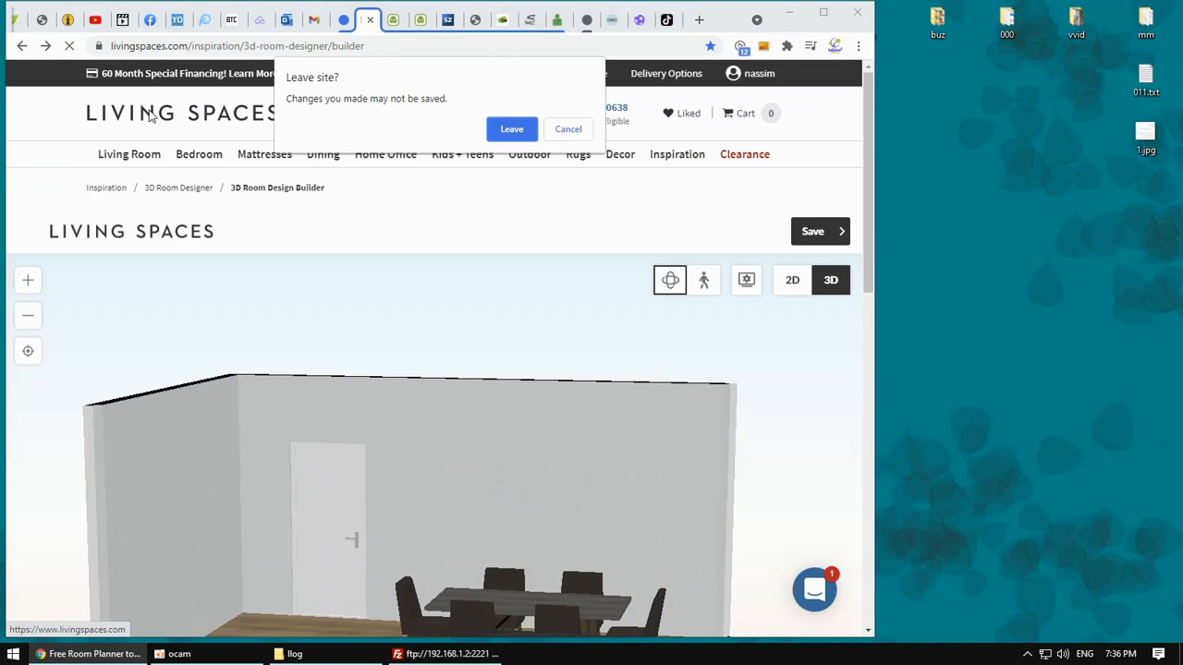
{"action": "left_click", "coordinate": [522, 128]}
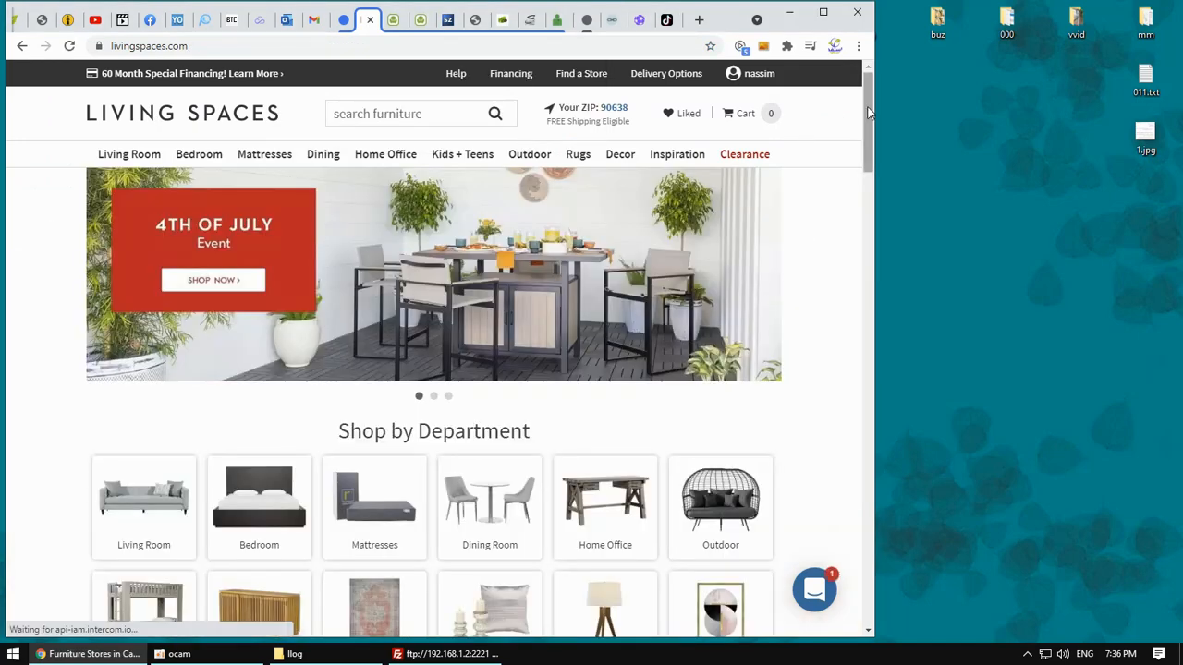
{"action": "left_click_drag", "start_coordinate": [870, 115], "coordinate": [865, 618]}
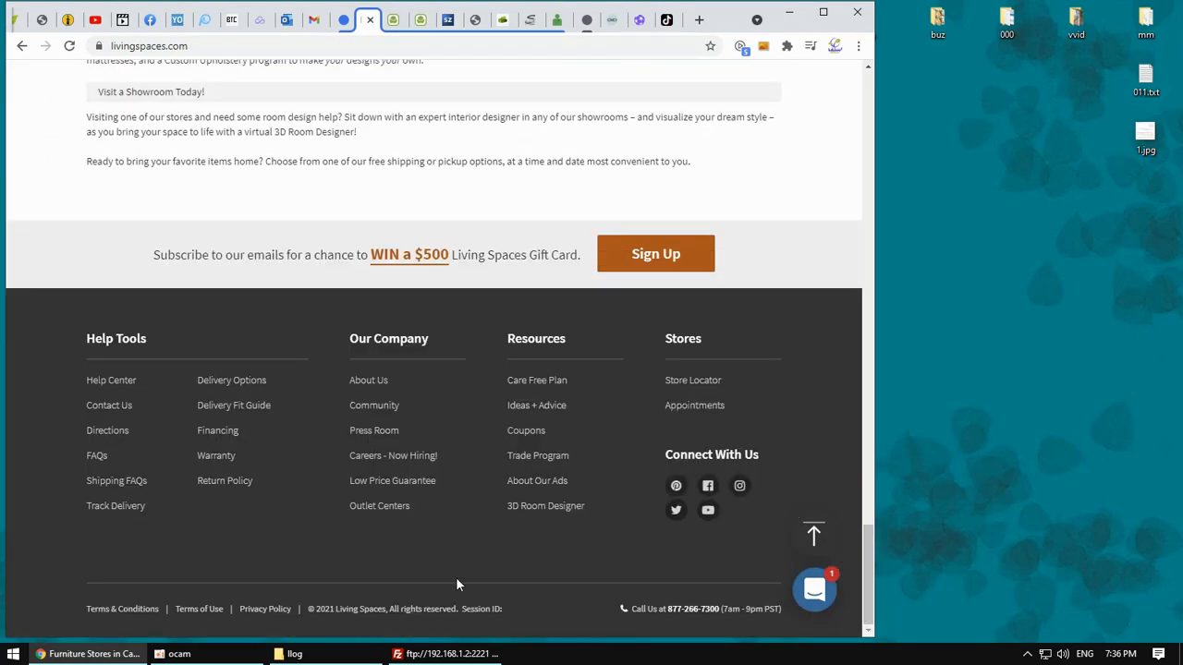
{"action": "left_click", "coordinate": [531, 514]}
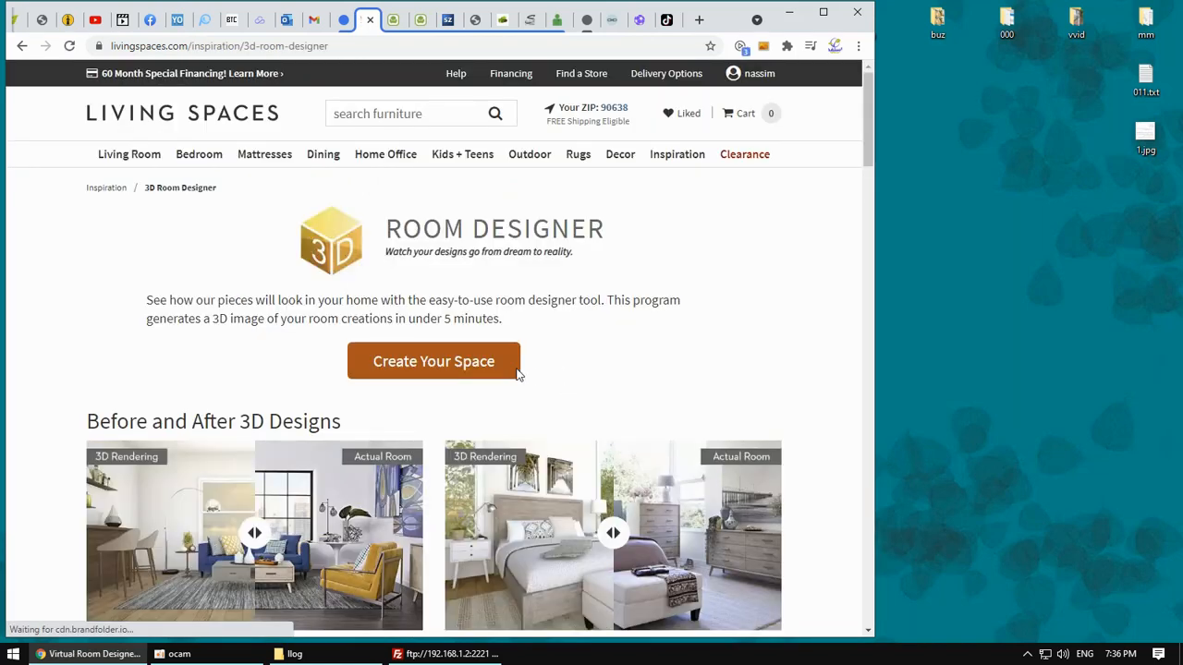
{"action": "left_click", "coordinate": [436, 370]}
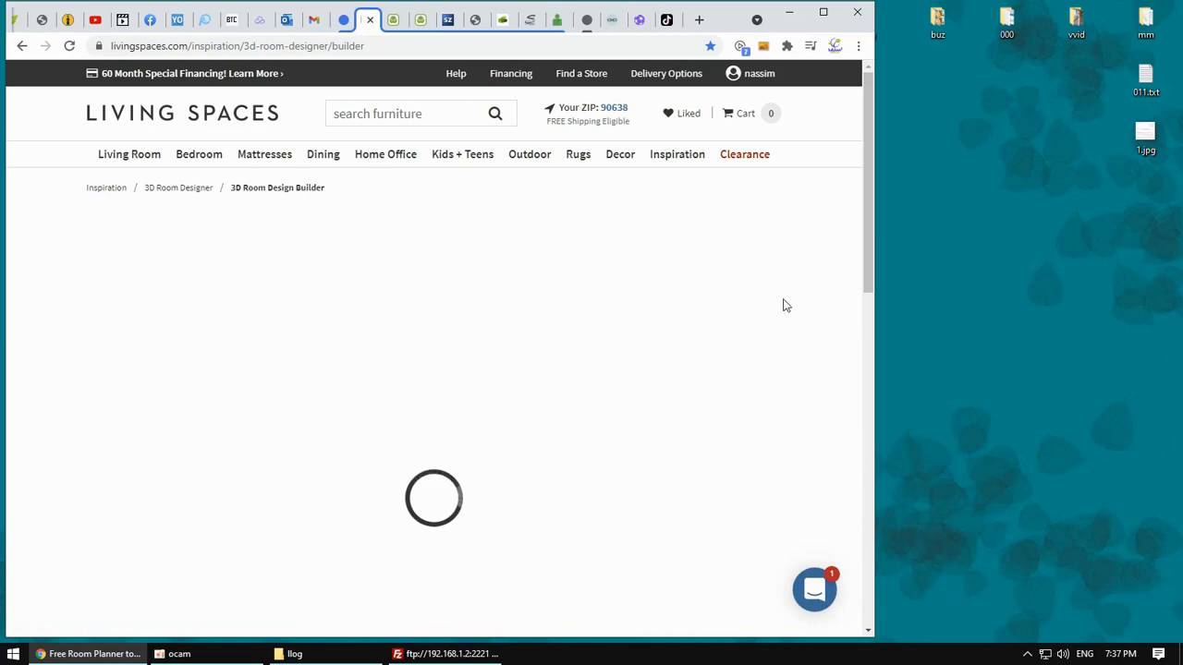
- Choose Living Room as the room type for the new design
{"action": "scroll", "coordinate": [869, 240], "scroll_direction": "down", "scroll_amount": 2}
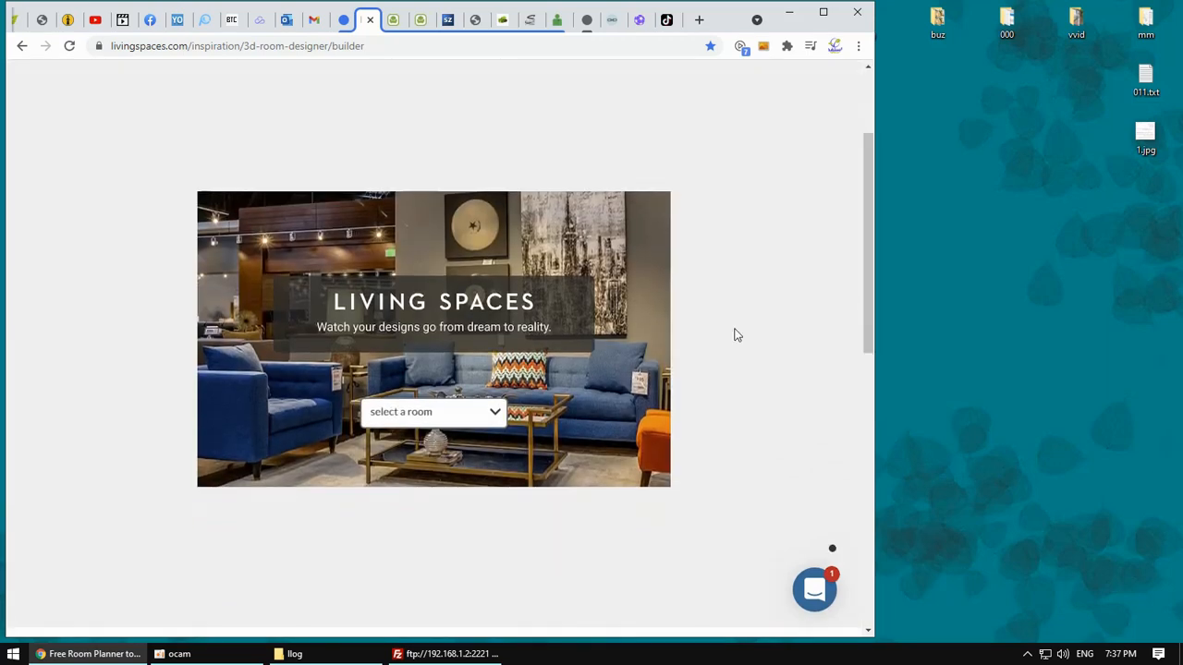
{"action": "left_click", "coordinate": [487, 416]}
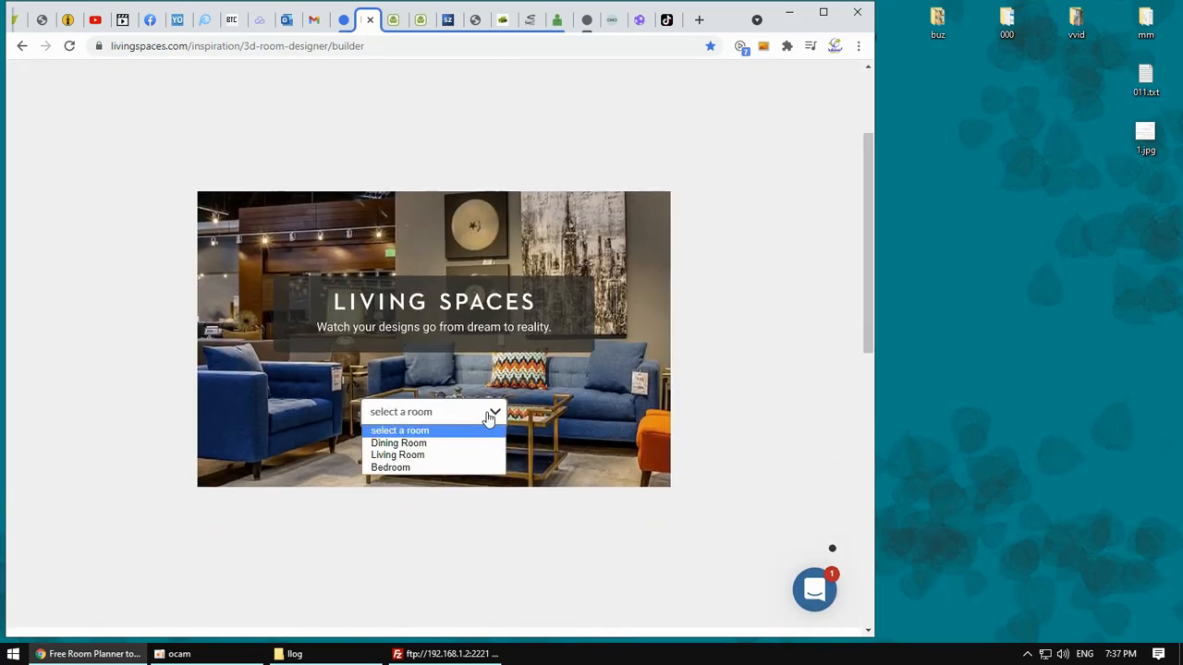
{"action": "left_click", "coordinate": [420, 455]}
{"action": "left_click", "coordinate": [428, 449]}
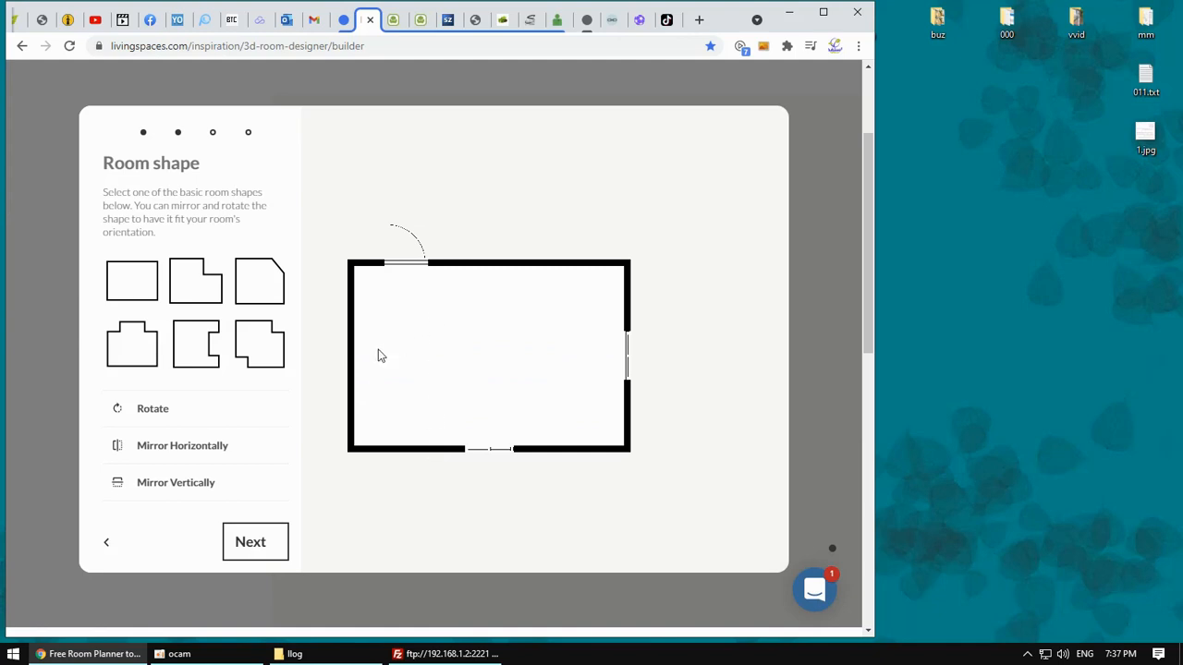
- Use the room shape with a recess in the middle of its right wall, and switch its dimensions to metric units
{"action": "left_click", "coordinate": [192, 346]}
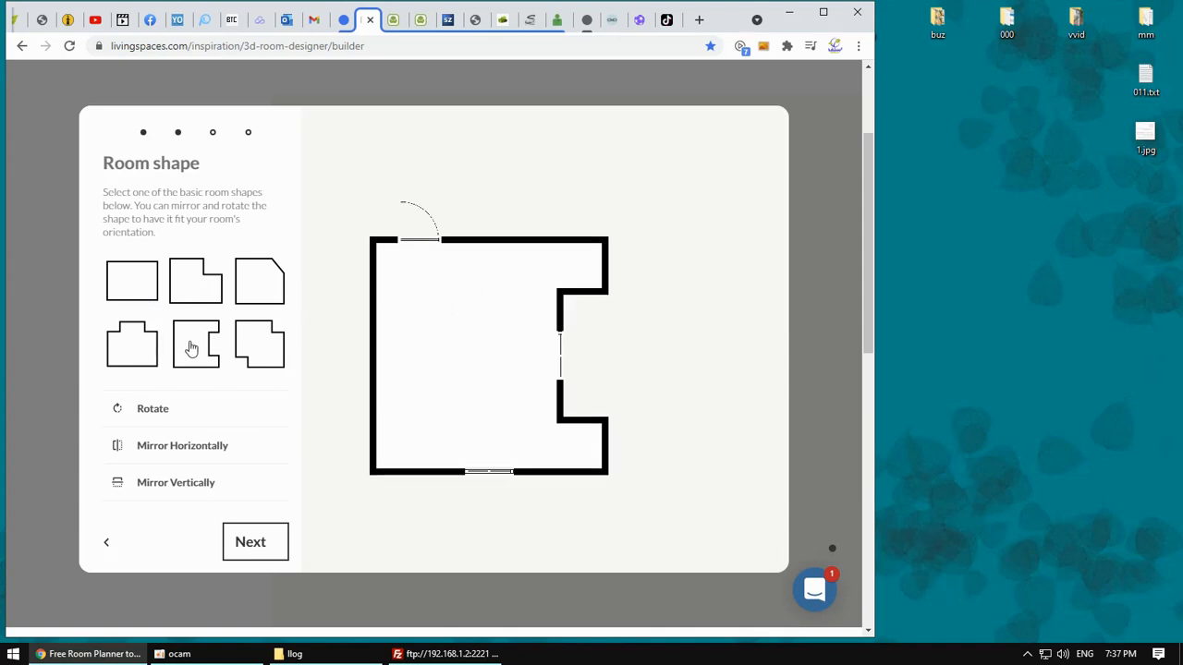
{"action": "left_click", "coordinate": [255, 545]}
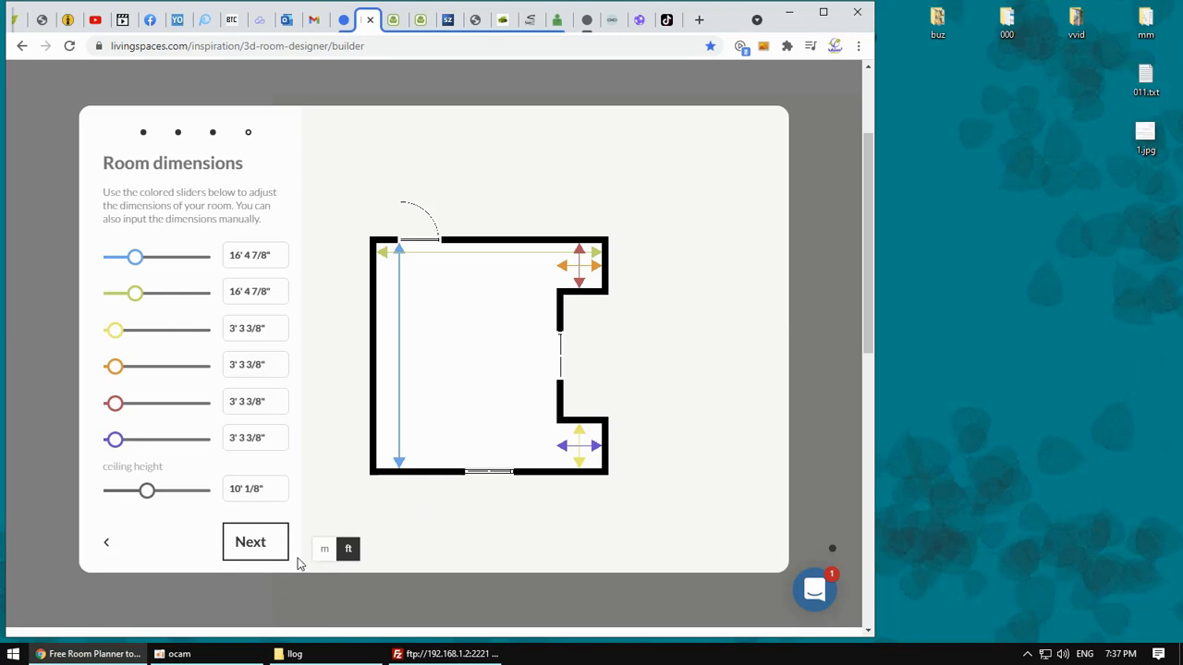
{"action": "left_click", "coordinate": [324, 550]}
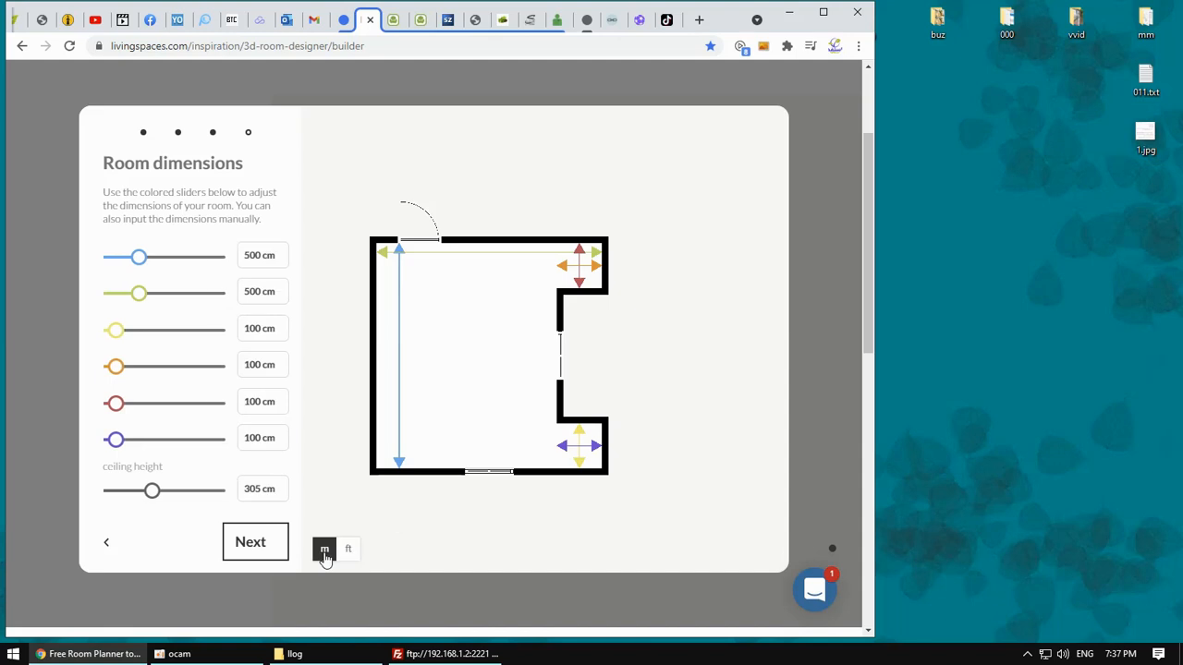
{"action": "left_click", "coordinate": [246, 543]}
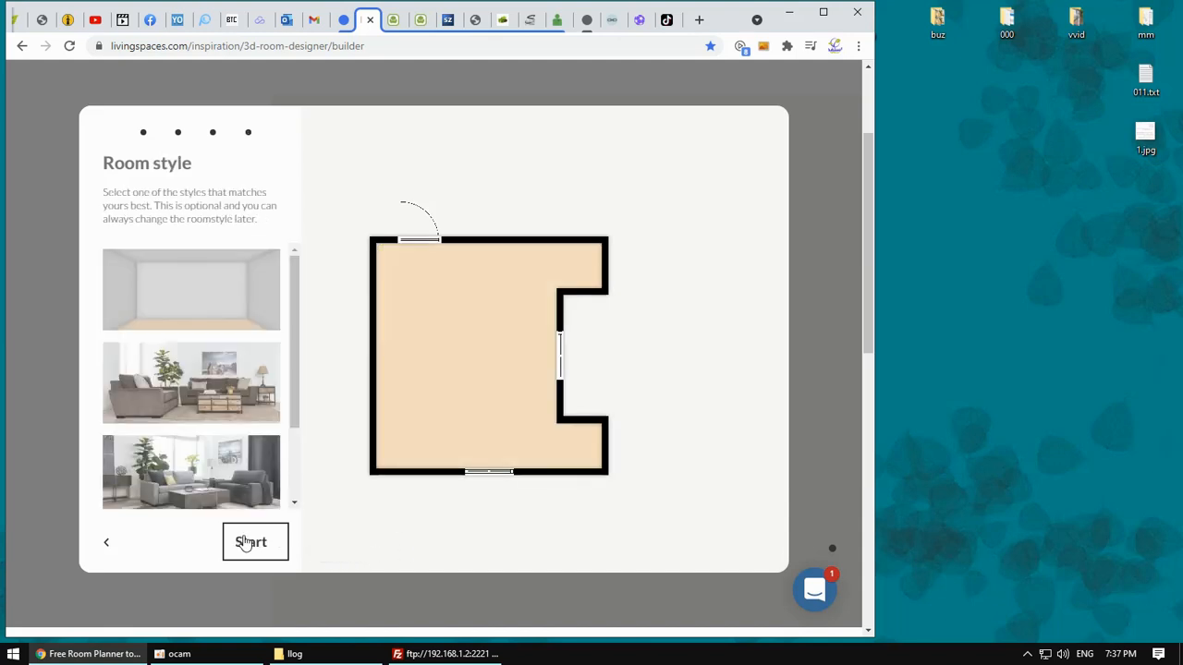
- Review the room styles, apply "Country-rustic Living Room with Parker II Sofa" and start the design
{"action": "left_click_drag", "start_coordinate": [292, 369], "coordinate": [295, 439]}
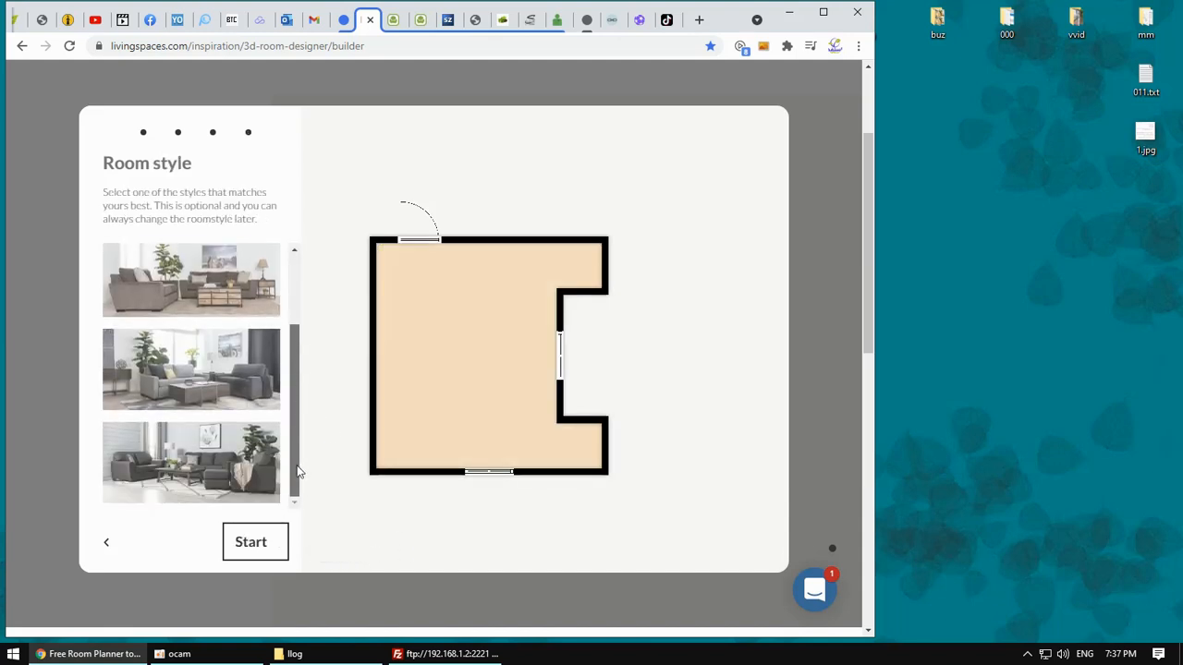
{"action": "scroll", "coordinate": [293, 331], "scroll_direction": "up", "scroll_amount": 1}
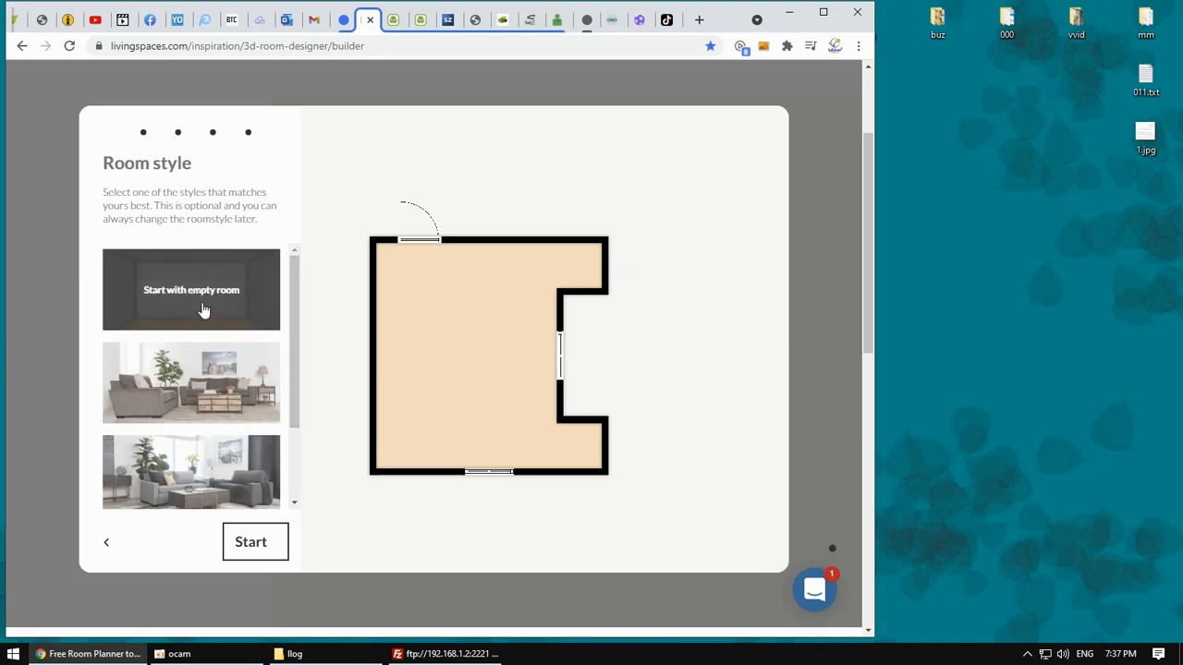
{"action": "left_click", "coordinate": [211, 420]}
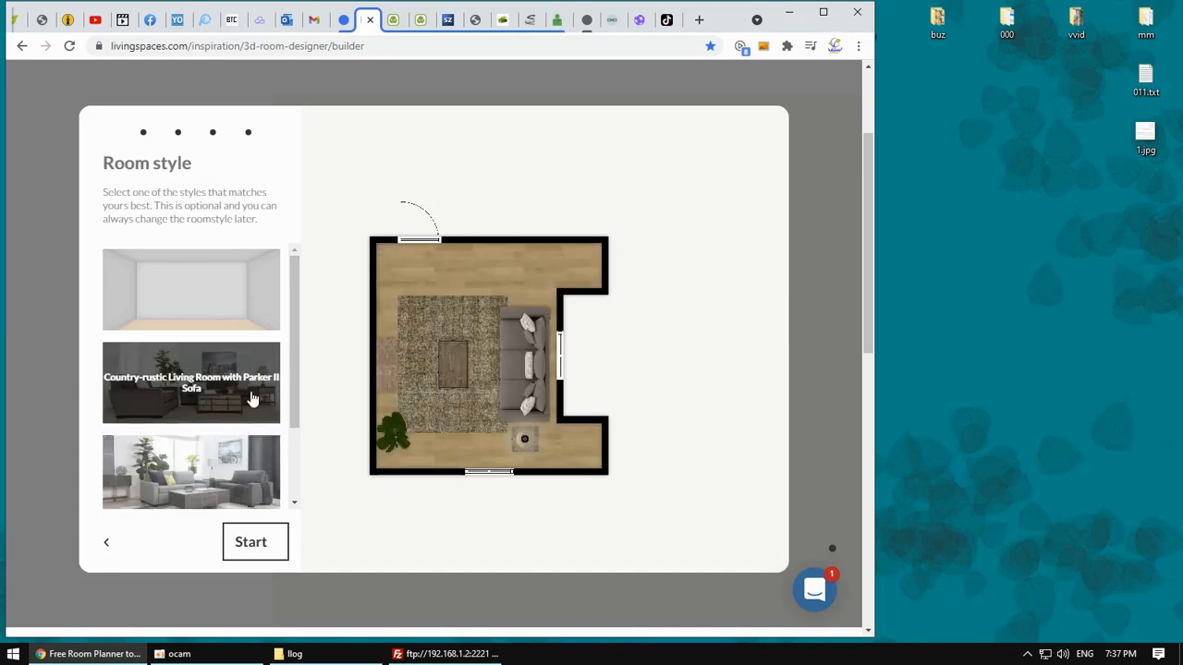
{"action": "left_click", "coordinate": [255, 543]}
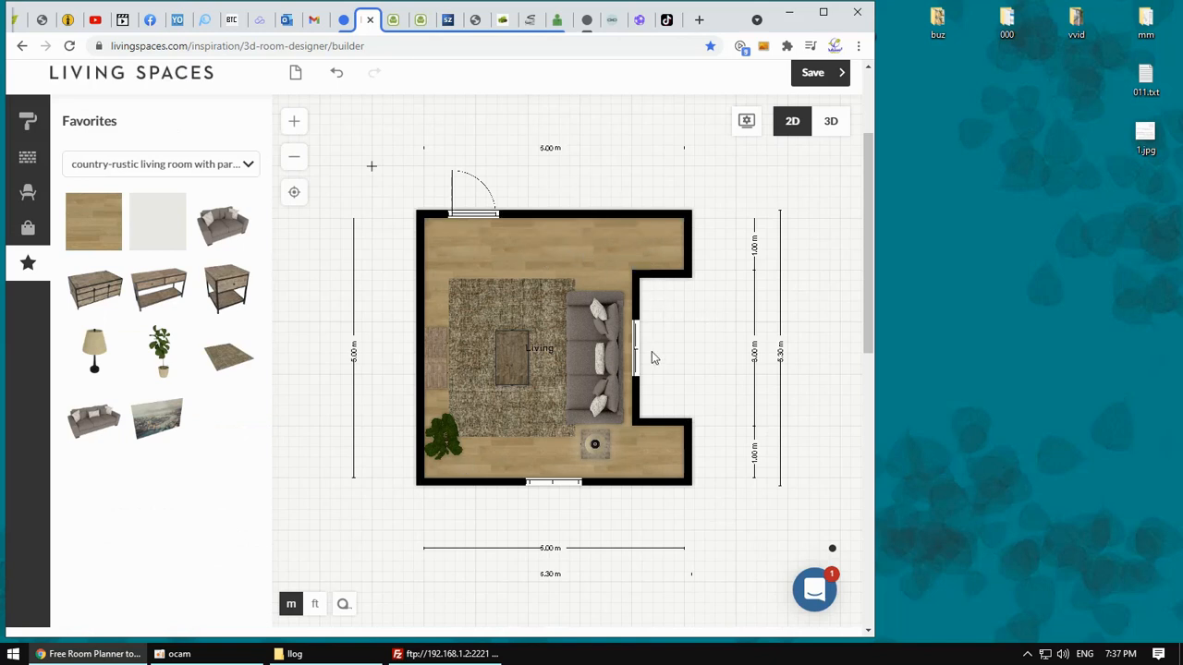
- Inspect the furnished room in 3D from above and at an angle, and return to the 2D plan
{"action": "left_click", "coordinate": [832, 125]}
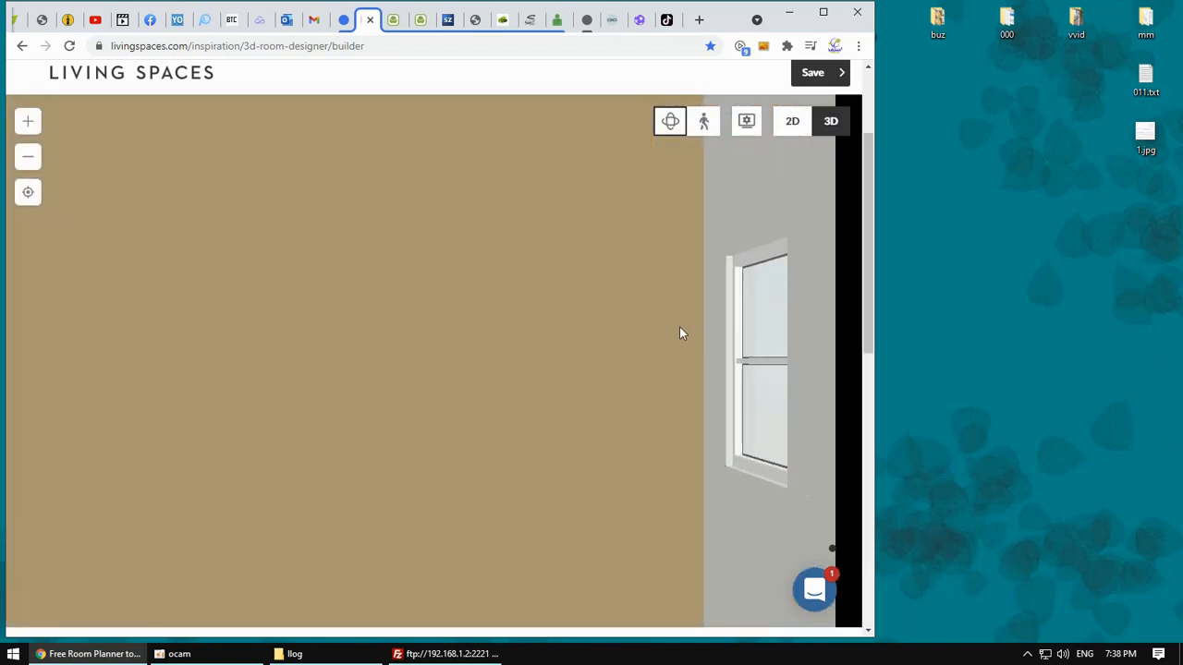
{"action": "left_click", "coordinate": [28, 157]}
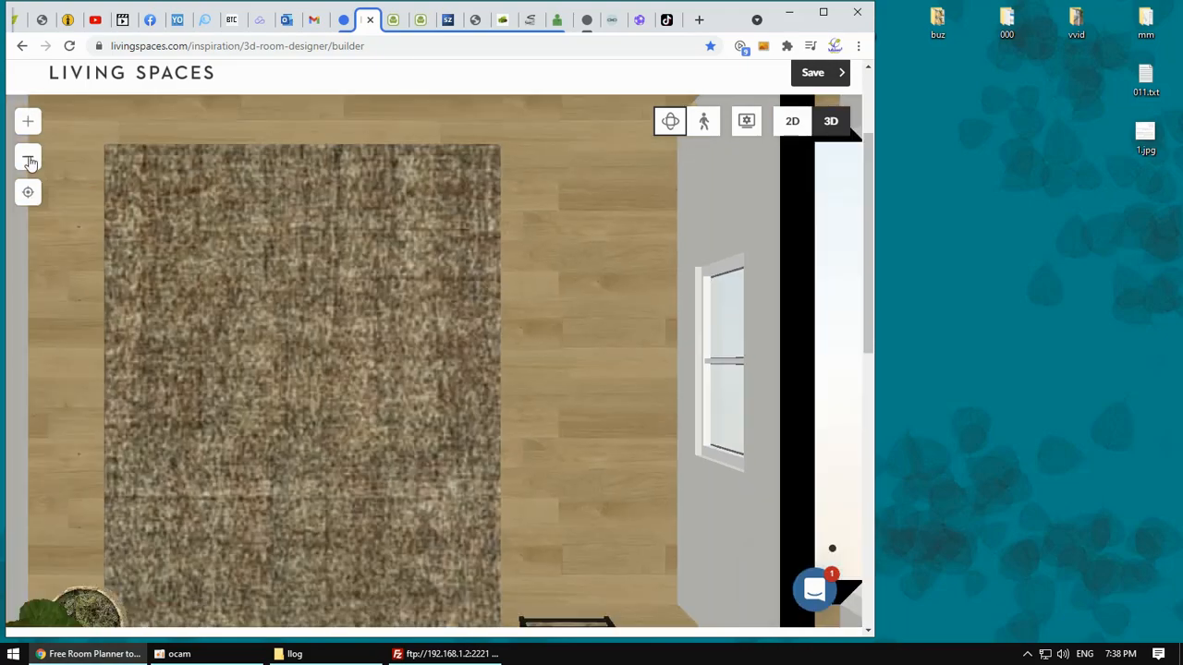
{"action": "left_click", "coordinate": [29, 161]}
{"action": "left_click_drag", "start_coordinate": [542, 382], "coordinate": [680, 236]}
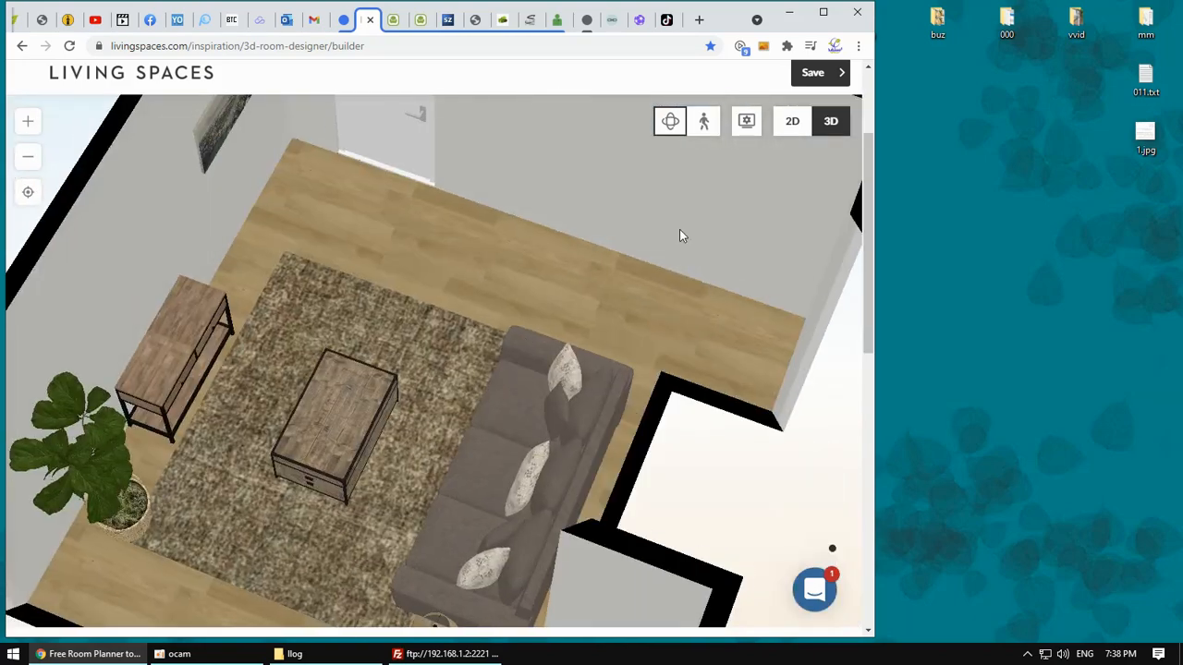
{"action": "left_click", "coordinate": [793, 123]}
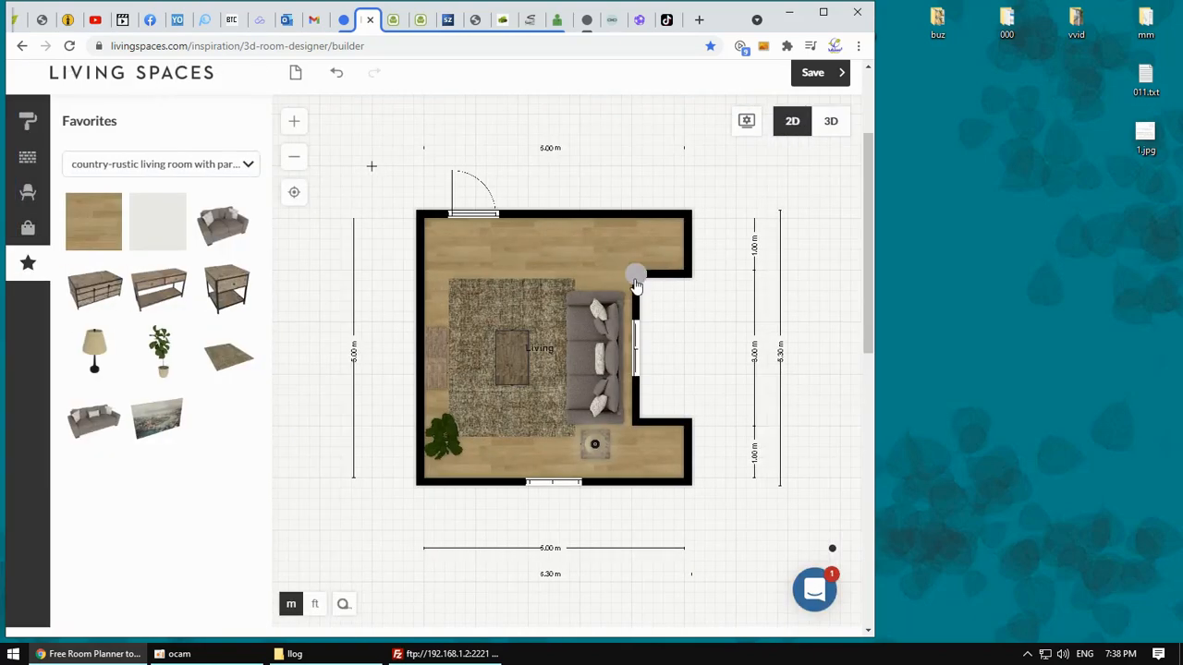
- Shift the recessed wall outward, the upper wall's door toward the right corner and the lower wall's window toward the left corner
{"action": "left_click", "coordinate": [637, 276]}
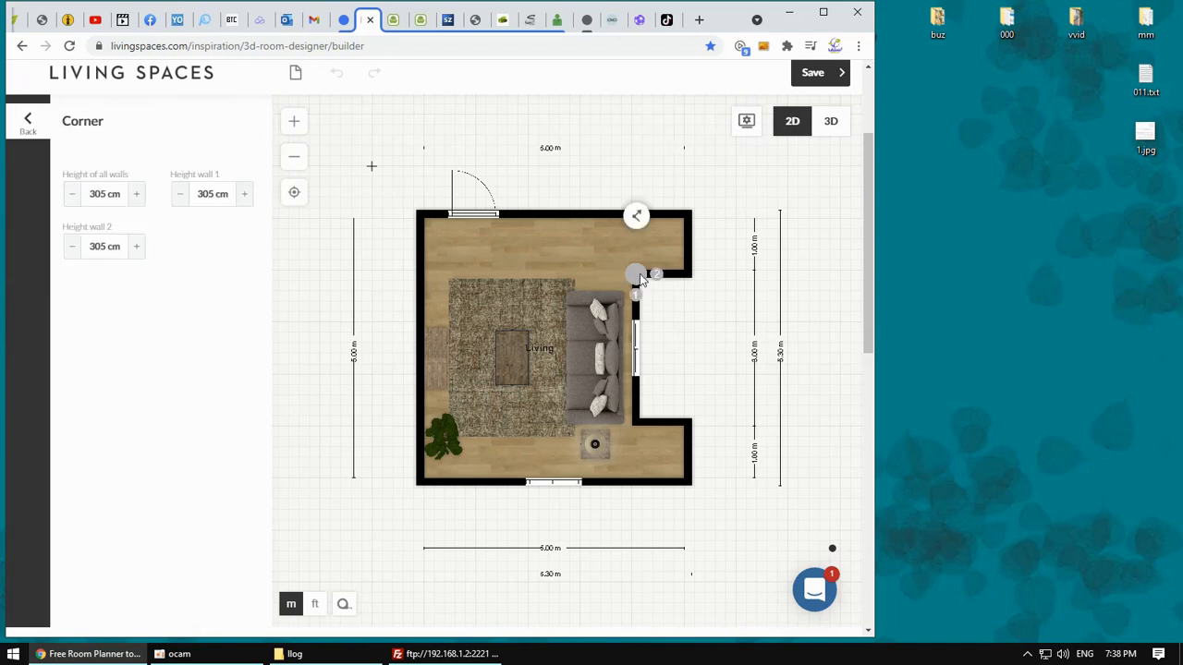
{"action": "left_click_drag", "start_coordinate": [641, 280], "coordinate": [678, 302]}
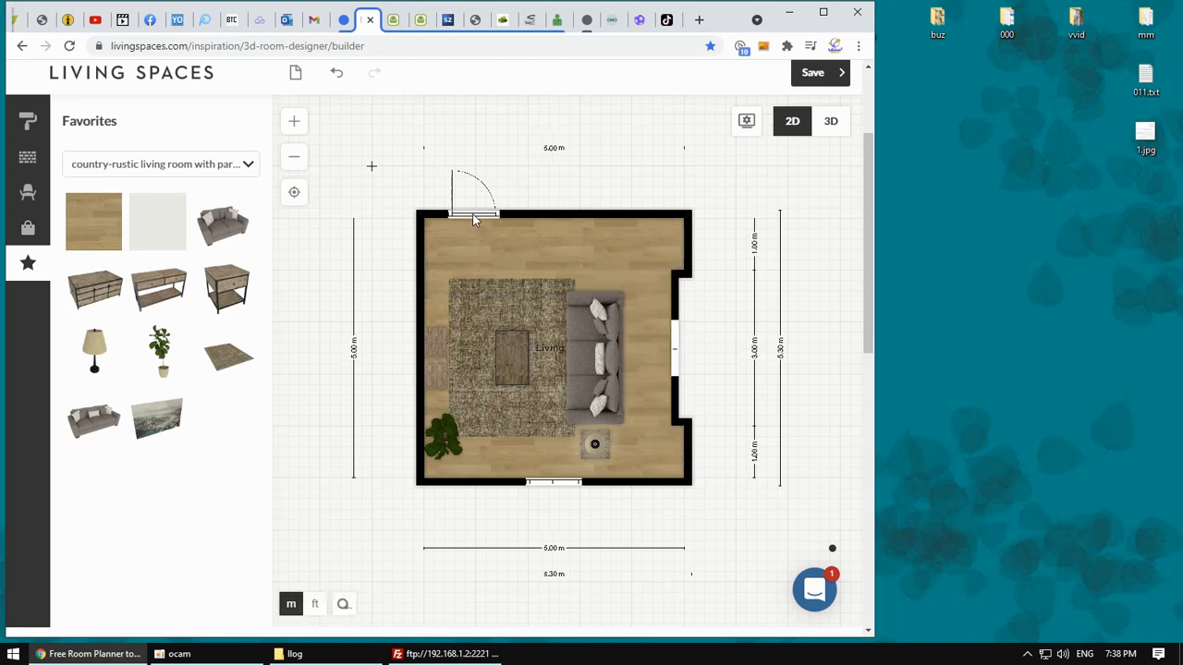
{"action": "left_click_drag", "start_coordinate": [472, 219], "coordinate": [630, 219]}
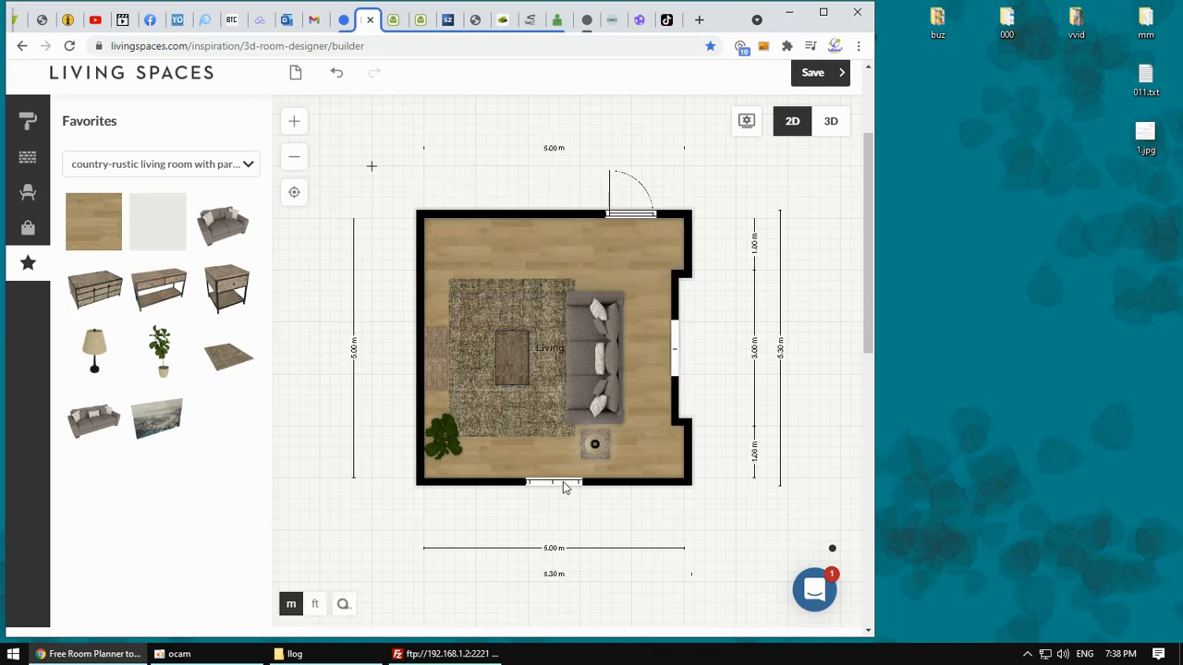
{"action": "left_click_drag", "start_coordinate": [566, 487], "coordinate": [467, 472]}
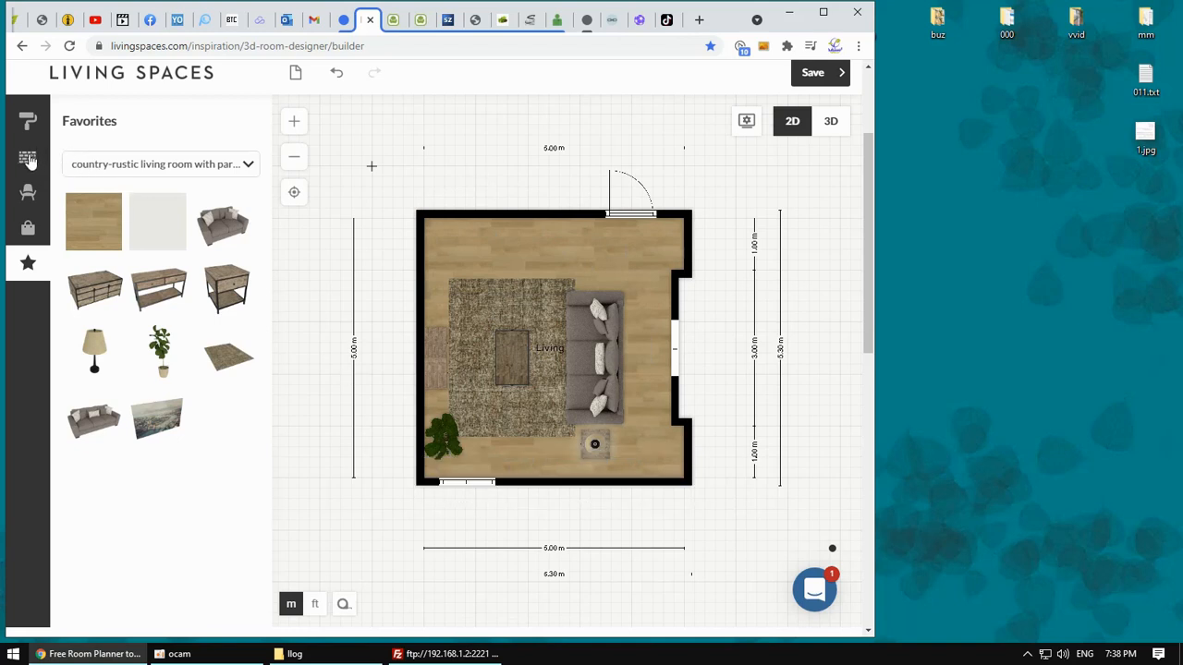
- Place a Tara Leather Loveseat against the upper wall and a Tate IV Velvet Chair against the lower wall
{"action": "left_click", "coordinate": [28, 160]}
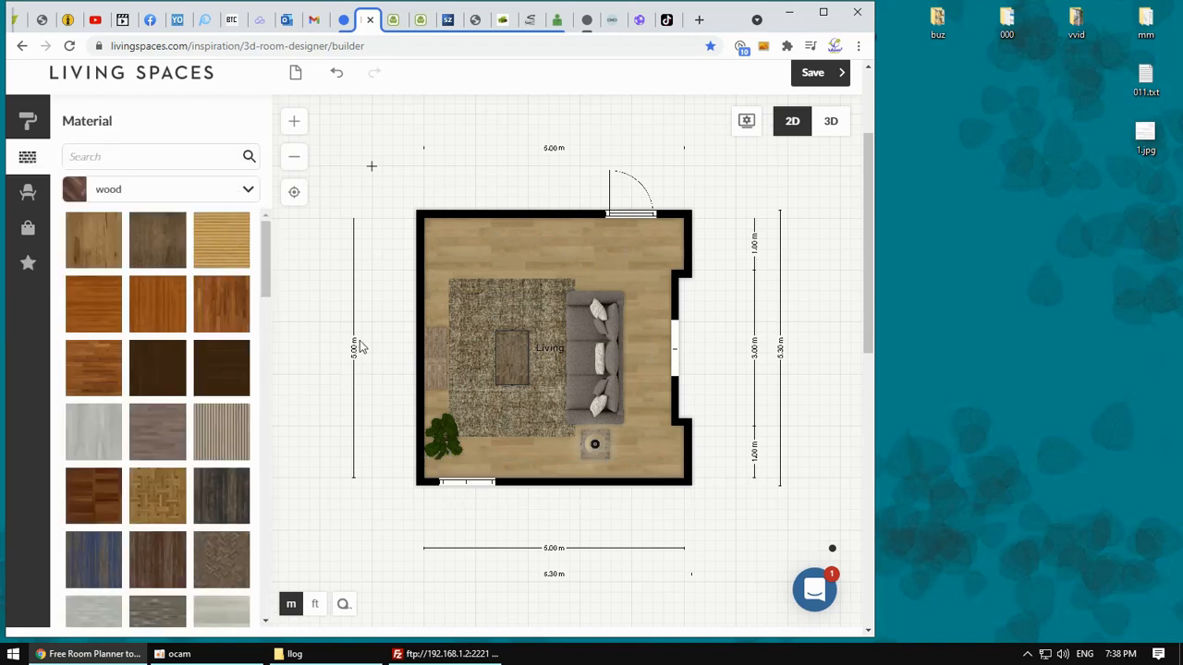
{"action": "left_click", "coordinate": [21, 193]}
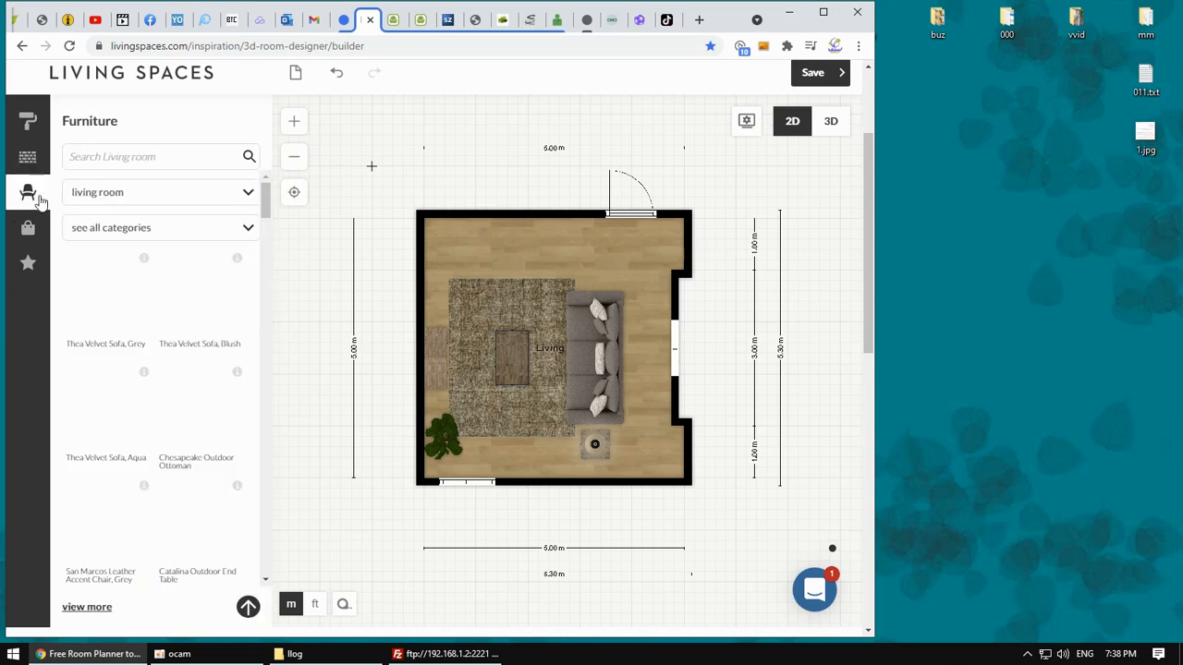
{"action": "left_click_drag", "start_coordinate": [265, 207], "coordinate": [264, 279]}
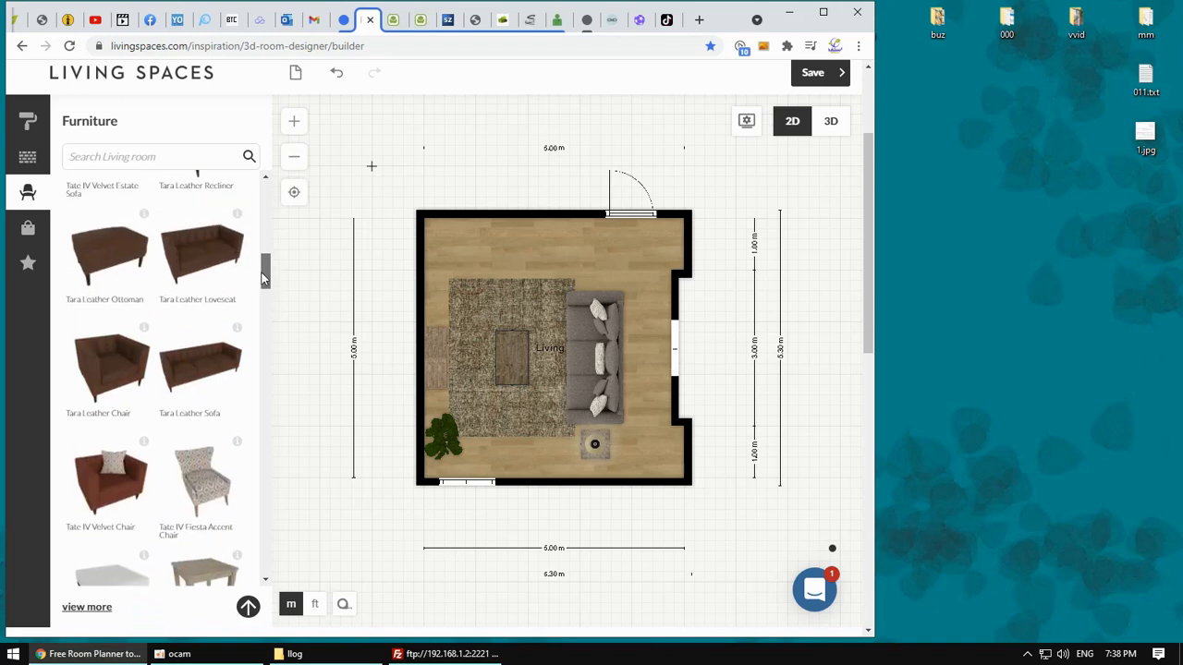
{"action": "left_click_drag", "start_coordinate": [201, 249], "coordinate": [505, 242]}
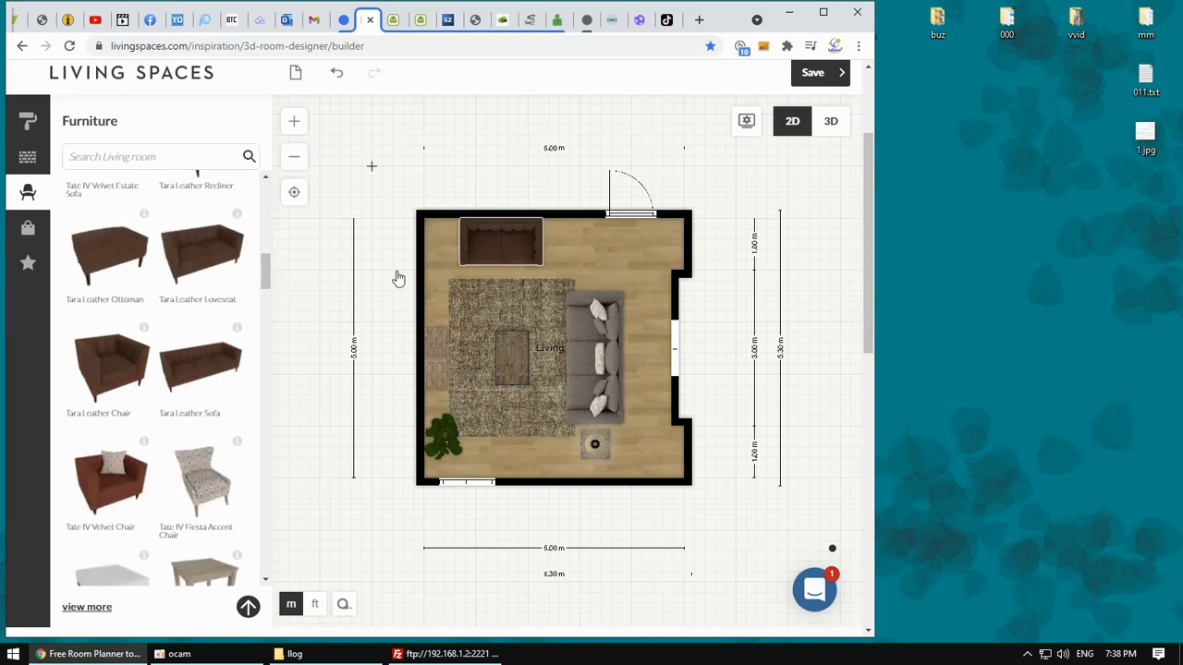
{"action": "left_click_drag", "start_coordinate": [127, 476], "coordinate": [534, 467]}
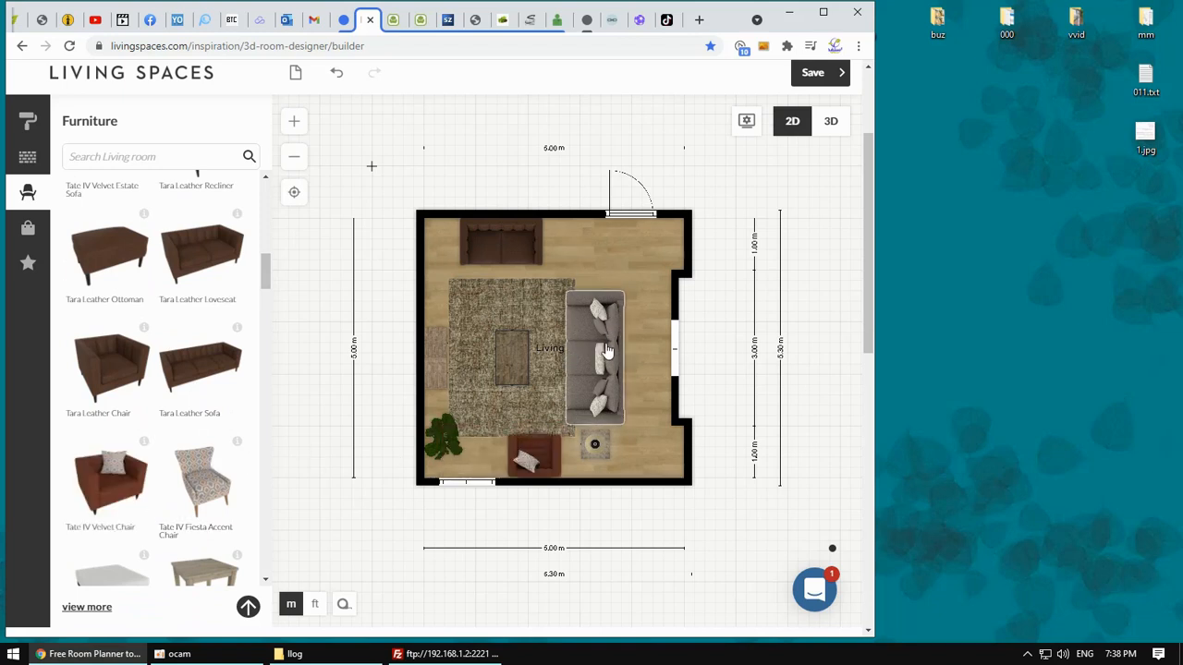
- Move the gray sofa against the recessed wall and shift the rug toward it
{"action": "left_click_drag", "start_coordinate": [608, 345], "coordinate": [650, 340]}
{"action": "left_click_drag", "start_coordinate": [550, 356], "coordinate": [578, 355]}
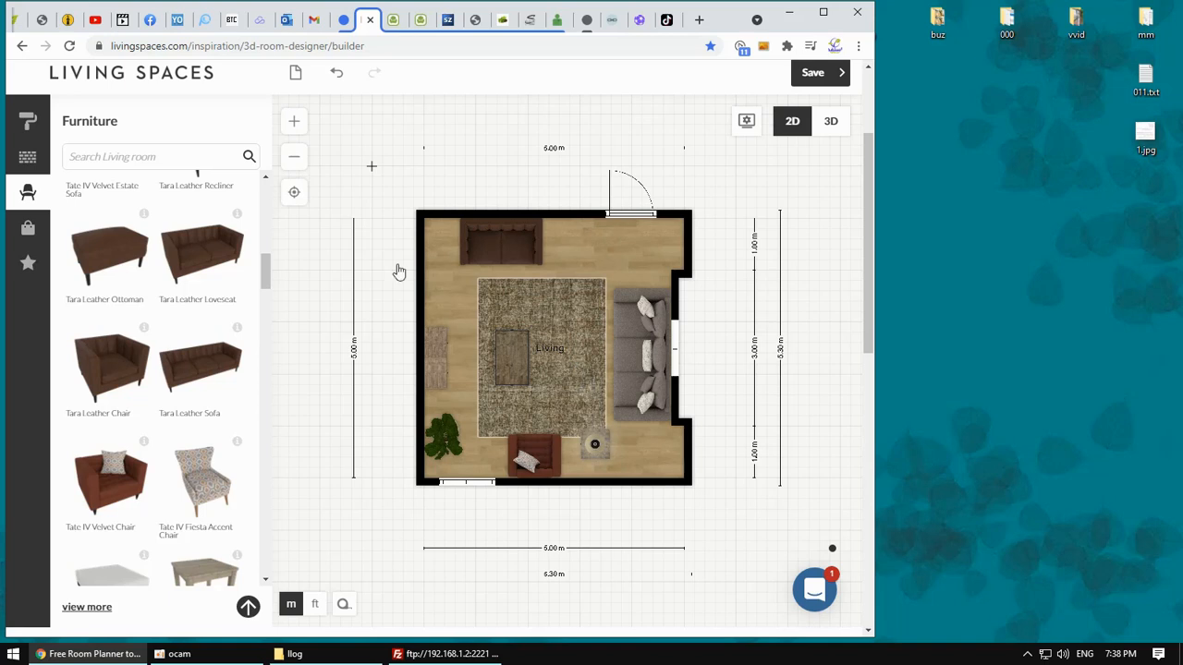
- Add a second Table Lamp Henry Adjustable between the loveseat and the door, reusing the one already in the design
{"action": "left_click", "coordinate": [188, 153]}
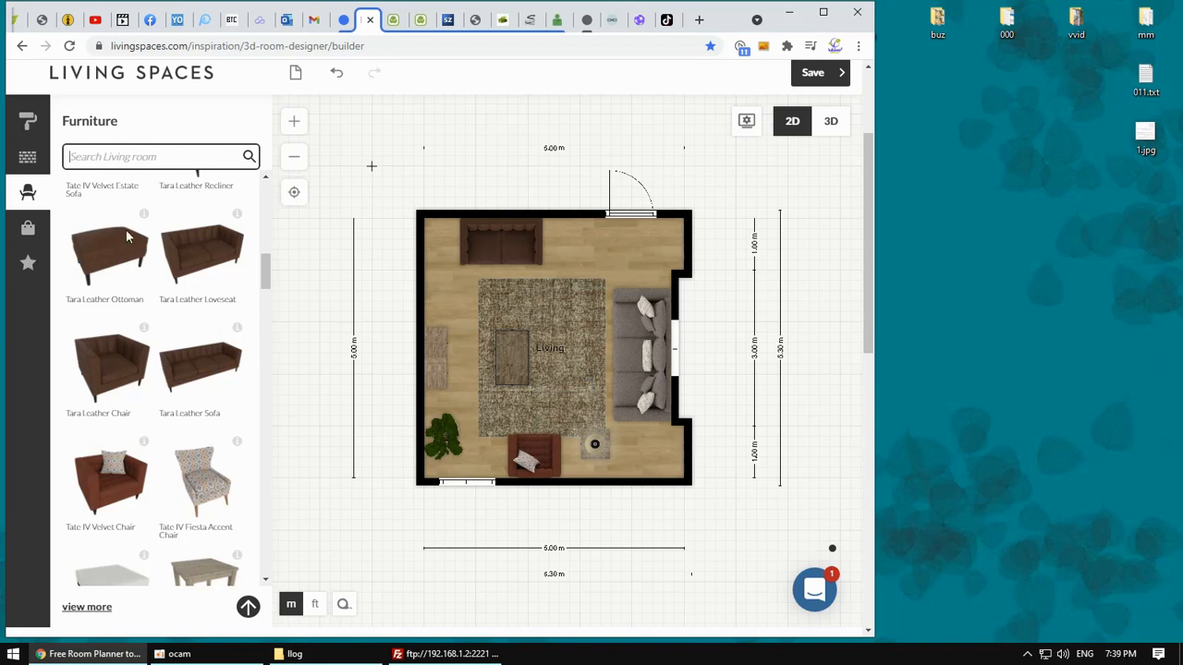
{"action": "left_click", "coordinate": [27, 229]}
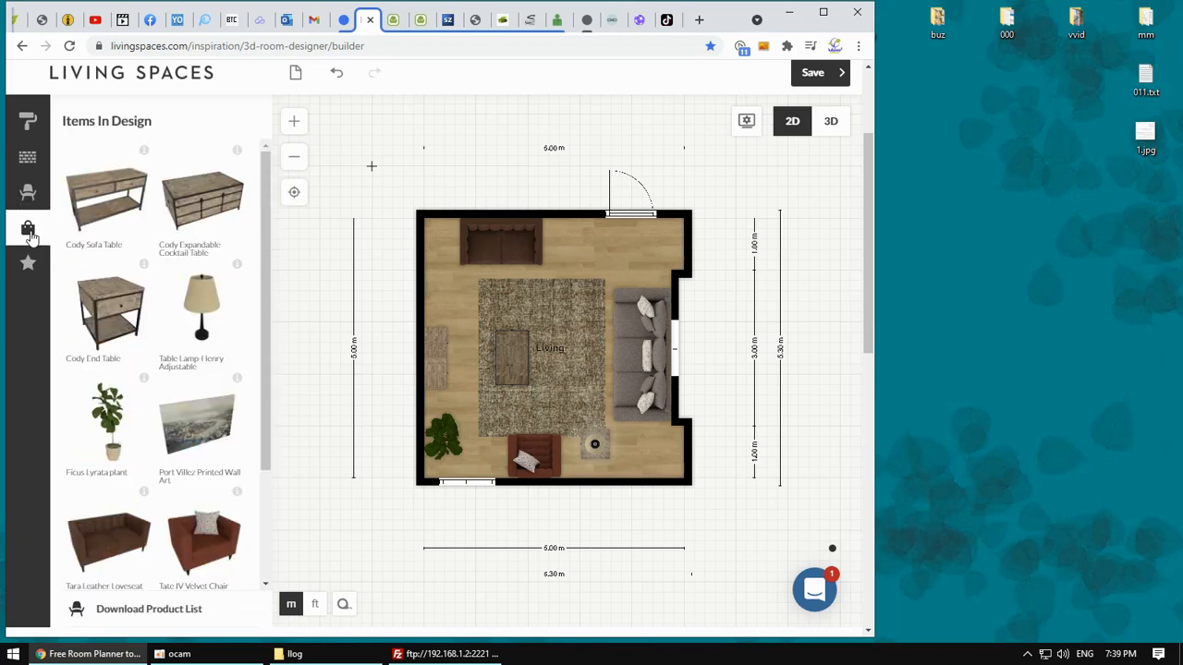
{"action": "mouse_move", "coordinate": [205, 297]}
{"action": "left_mouse_down"}
{"action": "mouse_move", "coordinate": [613, 230]}
{"action": "mouse_move", "coordinate": [585, 238]}
{"action": "left_mouse_up"}
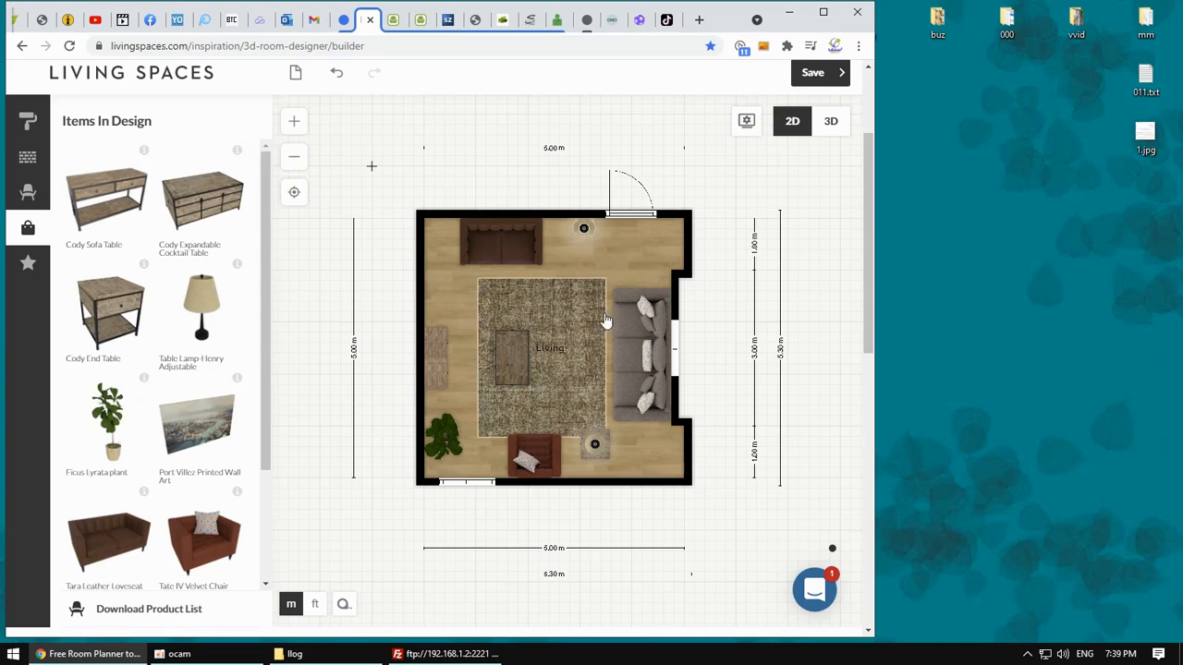
- Inspect the rearranged living room in 3D from behind the gray sofa
{"action": "left_click", "coordinate": [831, 122]}
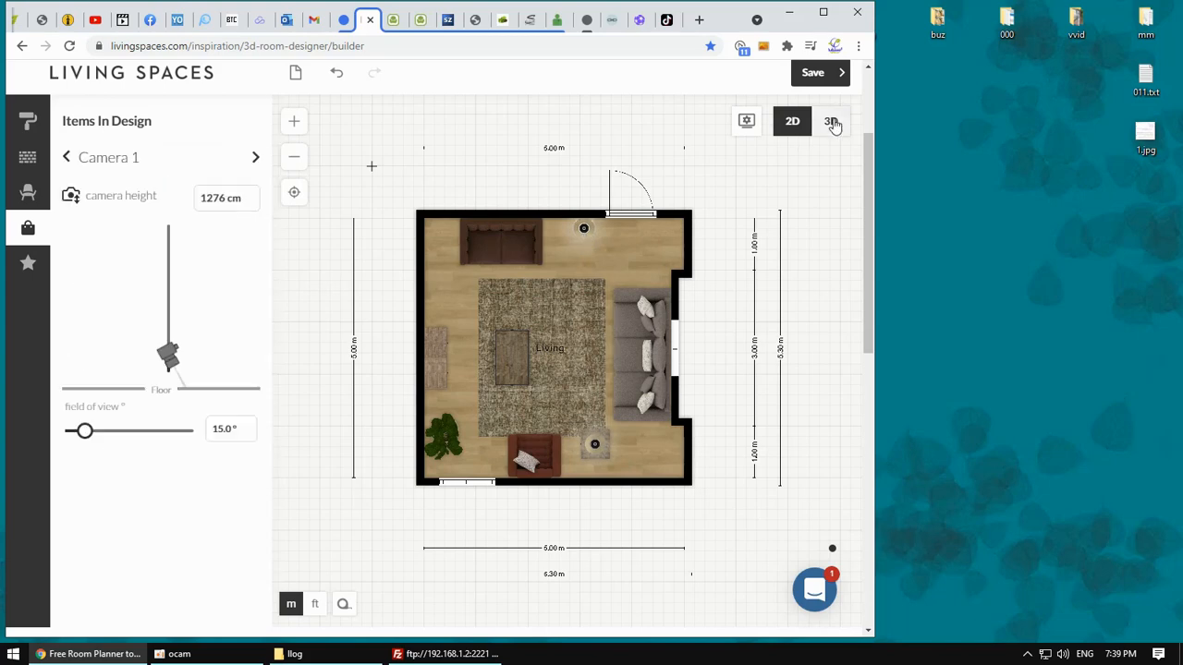
{"action": "left_click_drag", "start_coordinate": [589, 369], "coordinate": [437, 309]}
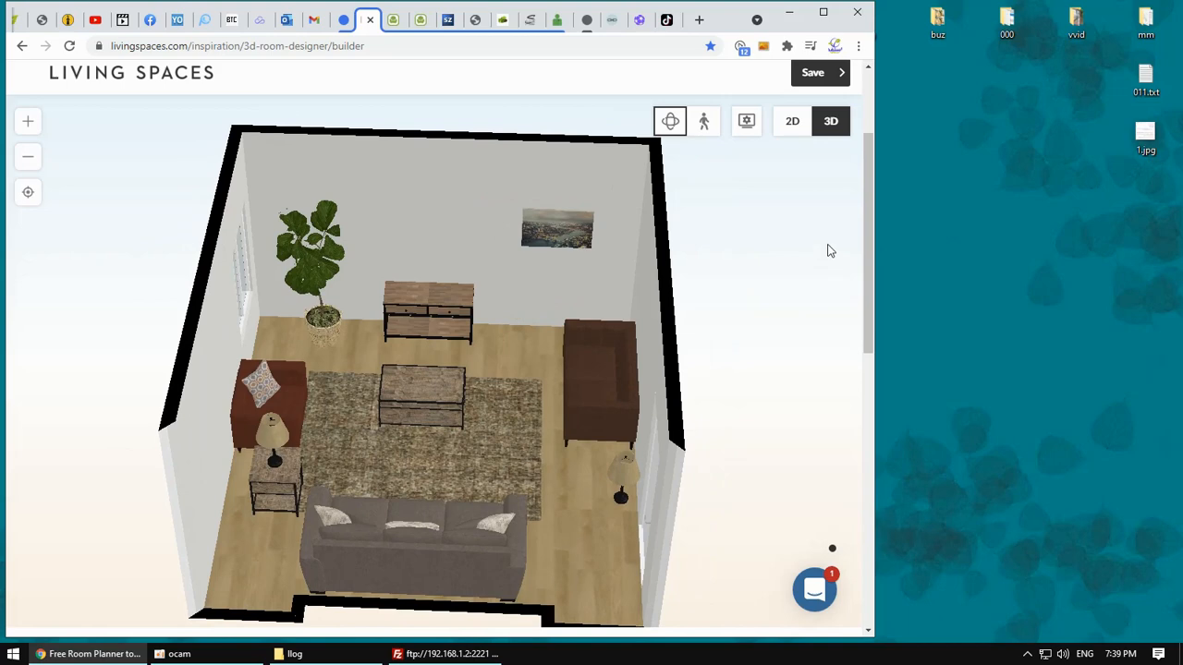
- Switch to Roomstyler, start a new 3D interior and dismiss the welcome dialog to work on an empty plan
{"action": "left_click", "coordinate": [395, 29]}
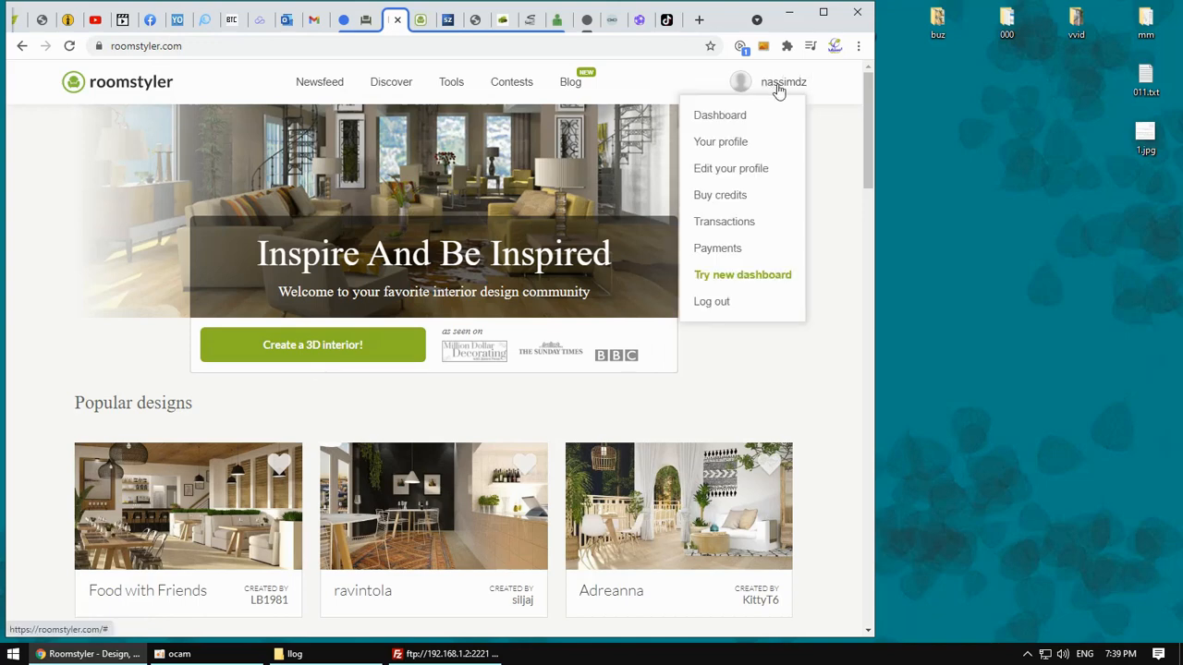
{"action": "left_click", "coordinate": [305, 353]}
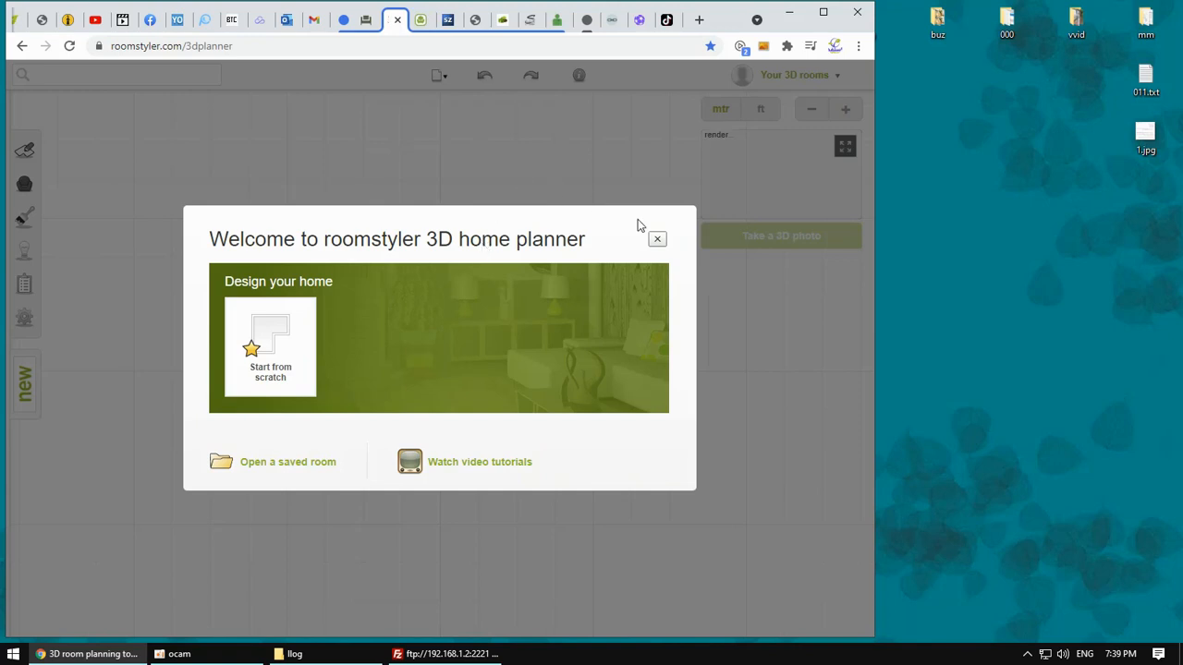
{"action": "left_click", "coordinate": [656, 243]}
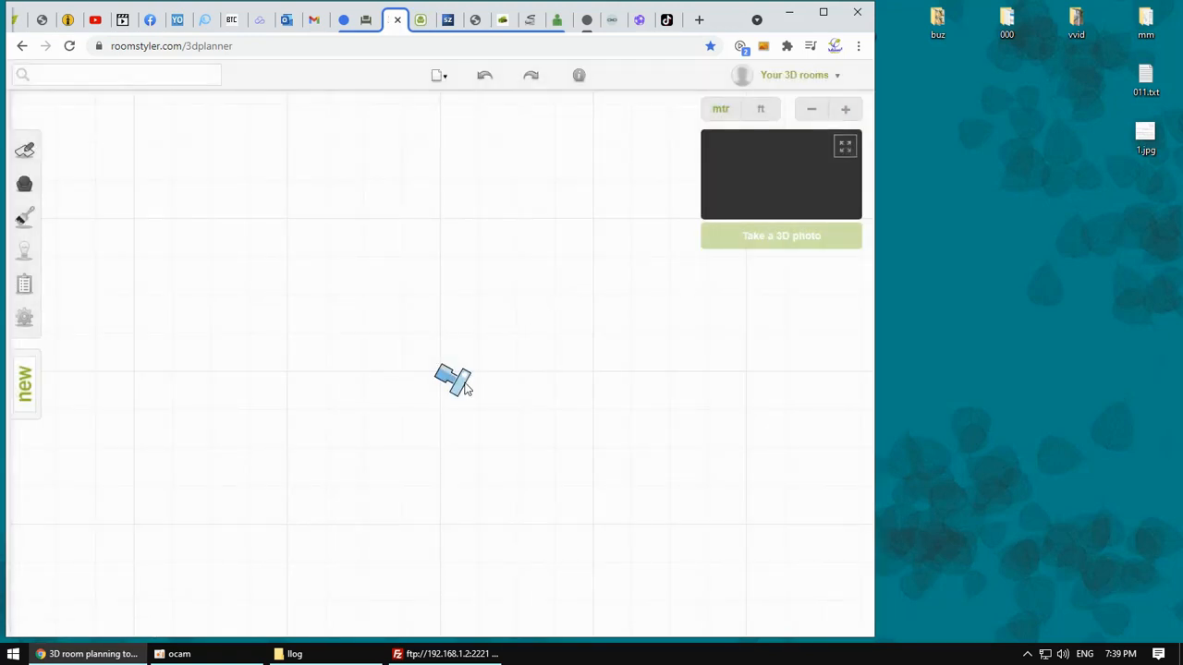
{"action": "scroll", "coordinate": [465, 383], "scroll_direction": "down", "scroll_amount": 3}
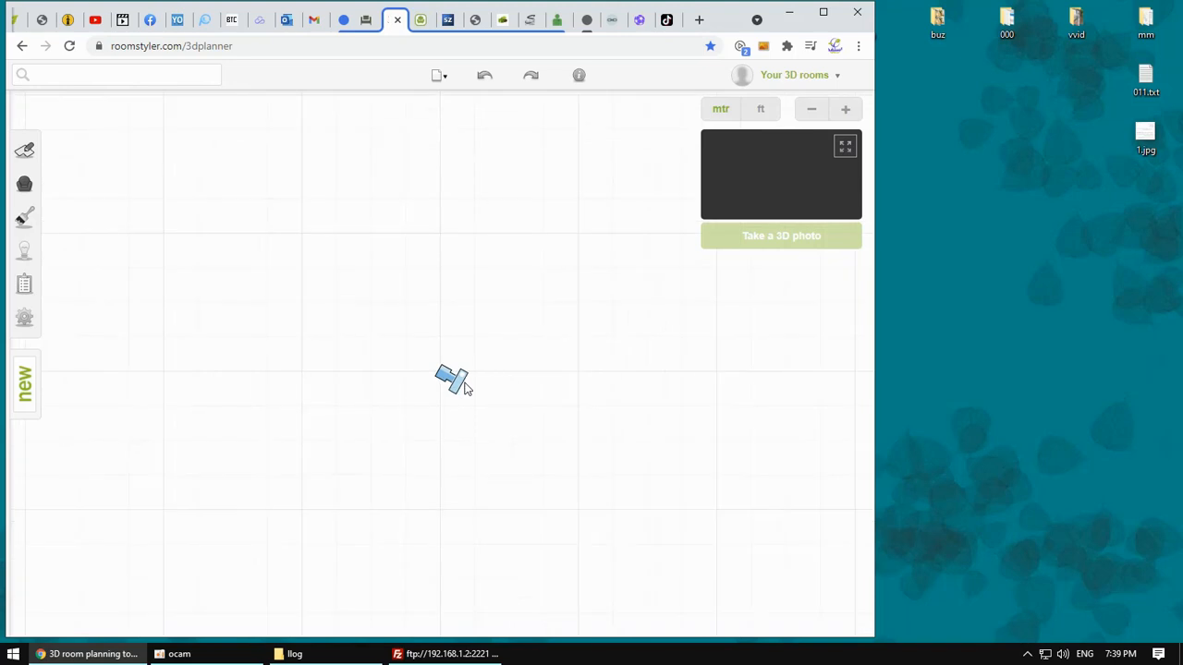
- Place three square rooms side by side in a row and extend the leftmost one upward
{"action": "left_click", "coordinate": [27, 151]}
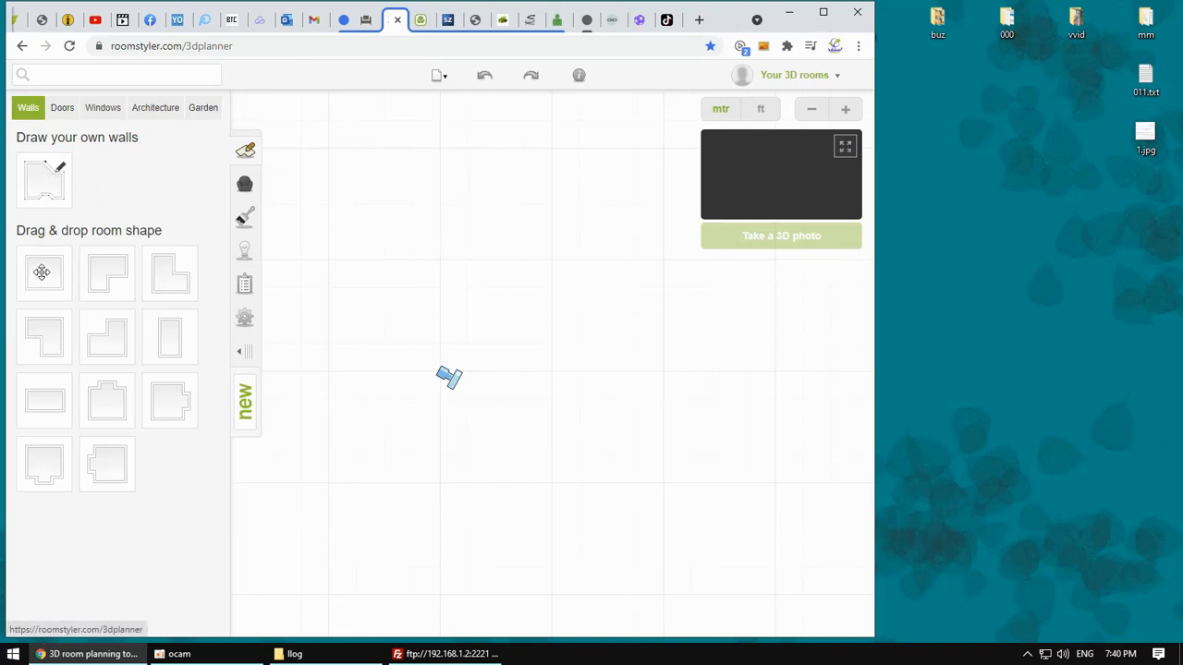
{"action": "left_click_drag", "start_coordinate": [44, 271], "coordinate": [600, 449]}
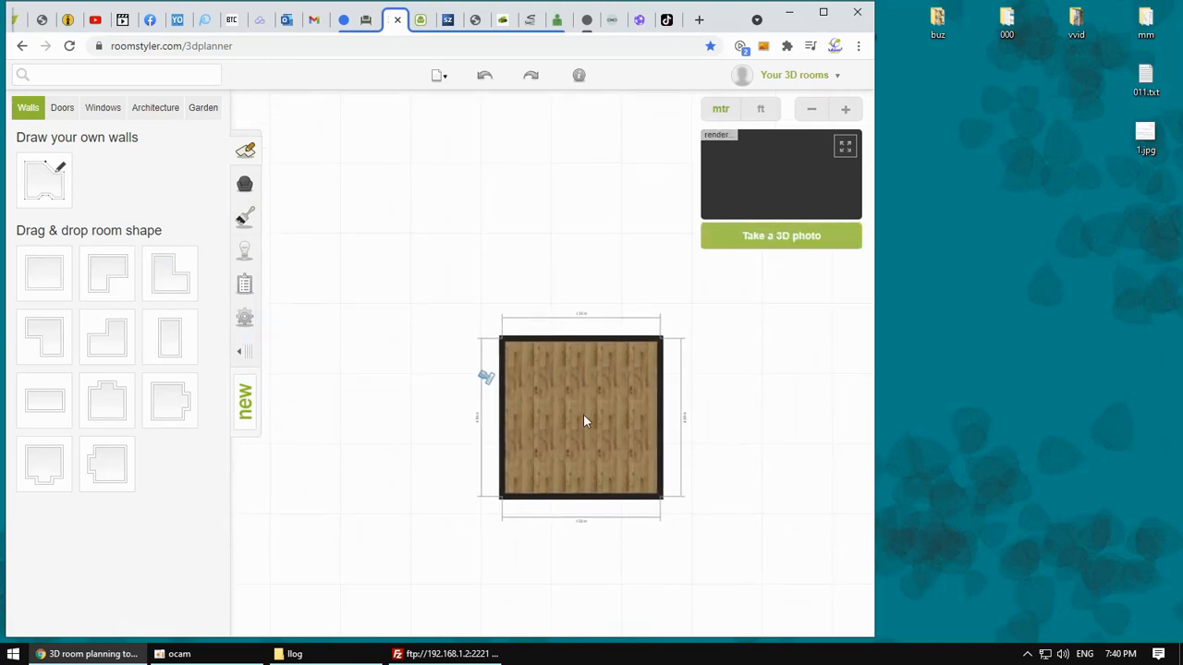
{"action": "left_click_drag", "start_coordinate": [53, 286], "coordinate": [420, 407]}
{"action": "left_click_drag", "start_coordinate": [60, 262], "coordinate": [363, 389]}
{"action": "left_click_drag", "start_coordinate": [386, 334], "coordinate": [385, 328]}
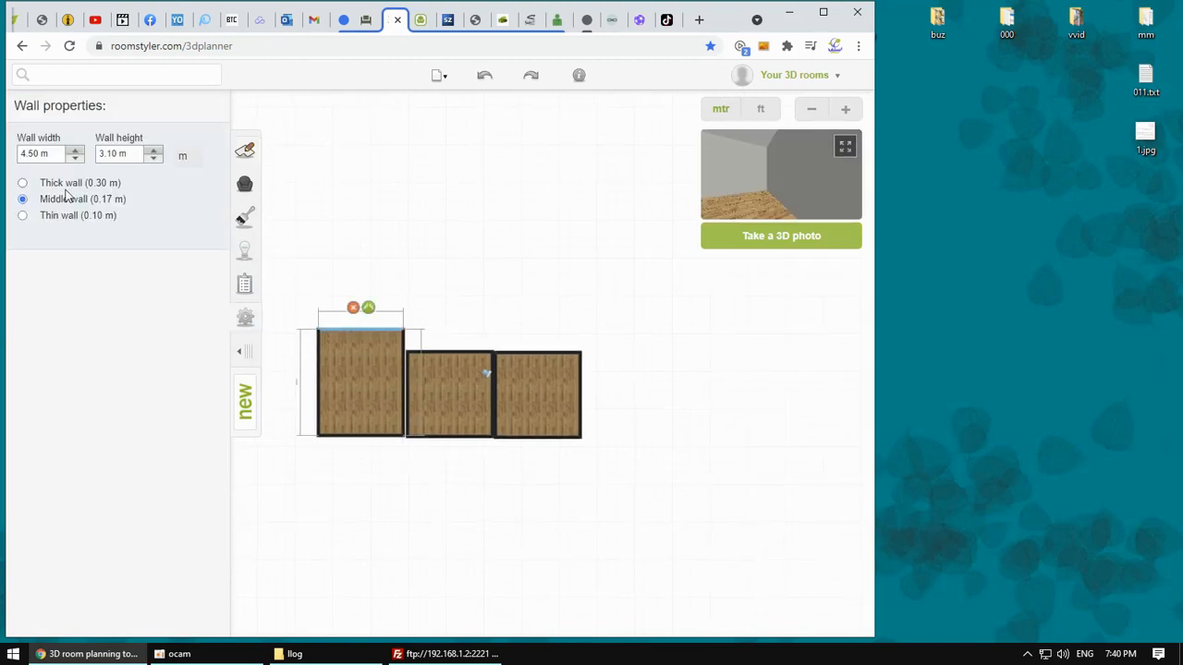
- Add square rooms above the leftmost and rightmost rooms, and extend the lower right room up to the one above it
{"action": "left_click_drag", "start_coordinate": [54, 268], "coordinate": [360, 284]}
{"action": "mouse_move", "coordinate": [402, 278]}
{"action": "left_mouse_down"}
{"action": "mouse_move", "coordinate": [429, 274]}
{"action": "mouse_move", "coordinate": [404, 281]}
{"action": "left_mouse_up"}
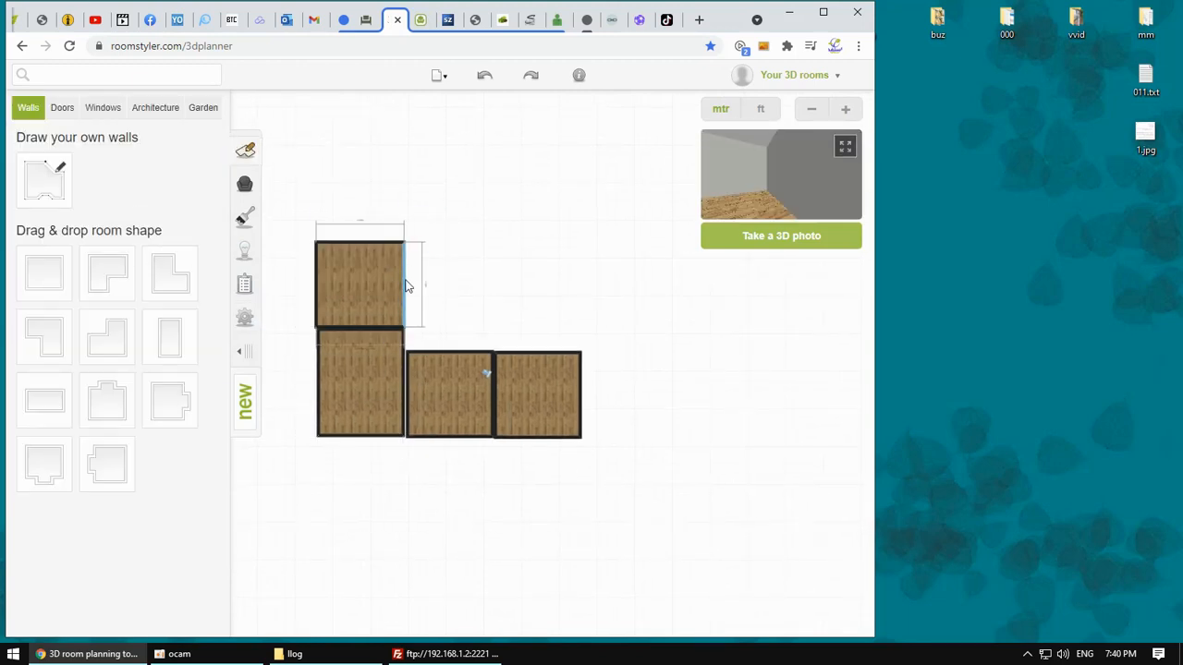
{"action": "left_click_drag", "start_coordinate": [535, 283], "coordinate": [535, 282]}
{"action": "left_click_drag", "start_coordinate": [531, 352], "coordinate": [528, 327]}
{"action": "left_click_drag", "start_coordinate": [530, 278], "coordinate": [530, 372]}
- Add a small room about 2.03 m deep beside the upper left room, and adjust the neighbouring rooms' walls to close the gaps
{"action": "left_click_drag", "start_coordinate": [47, 275], "coordinate": [448, 379]}
{"action": "left_click_drag", "start_coordinate": [443, 339], "coordinate": [456, 403]}
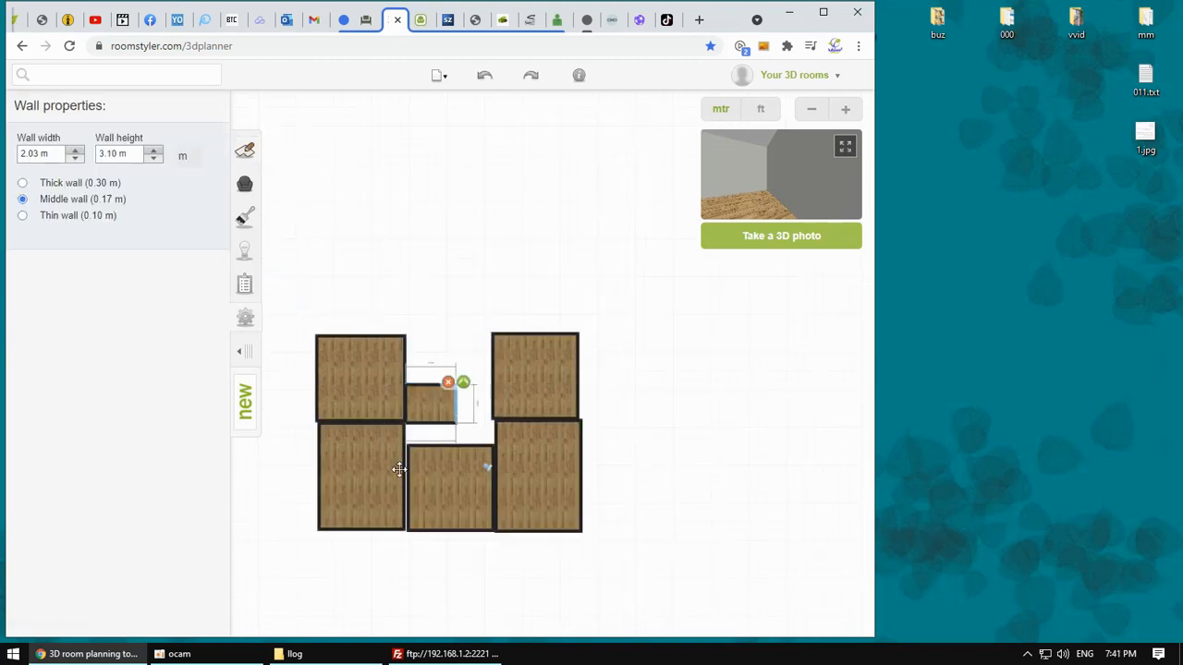
{"action": "left_click_drag", "start_coordinate": [408, 478], "coordinate": [405, 478]}
{"action": "scroll", "coordinate": [486, 470], "scroll_direction": "up", "scroll_amount": 1}
{"action": "left_click_drag", "start_coordinate": [585, 364], "coordinate": [587, 364]}
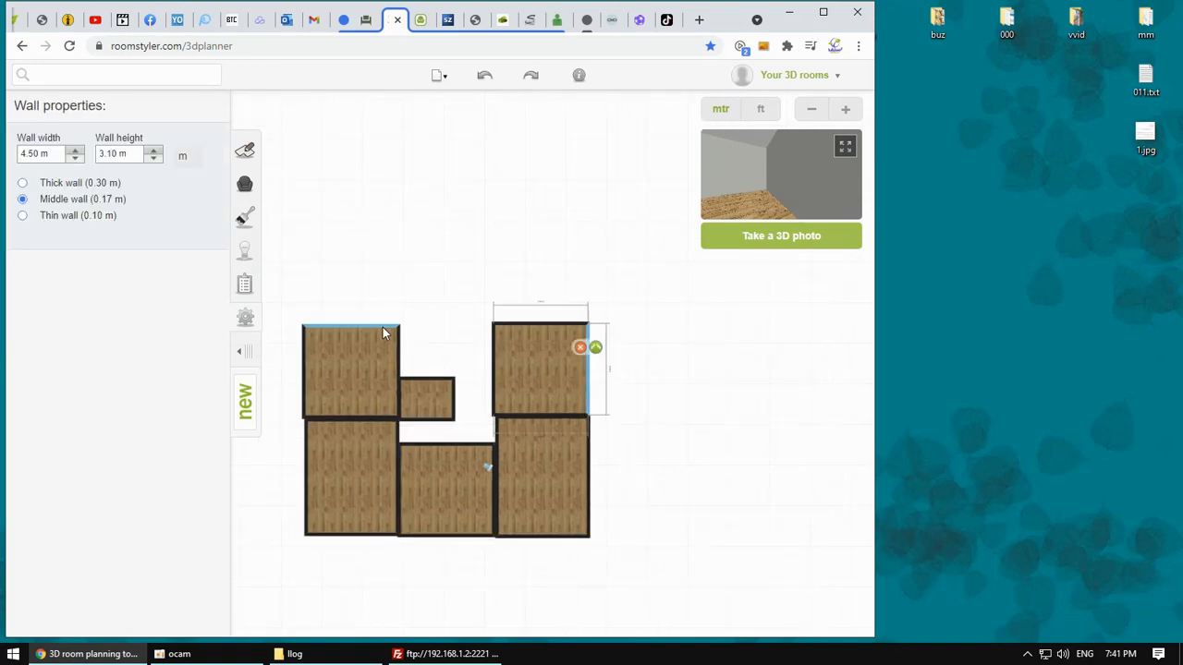
{"action": "left_click_drag", "start_coordinate": [383, 326], "coordinate": [382, 321]}
- Add an L-shaped room with a lower-left notch above the upper right room and lengthen its left wing
{"action": "left_click", "coordinate": [245, 150]}
{"action": "left_click_drag", "start_coordinate": [43, 337], "coordinate": [499, 301]}
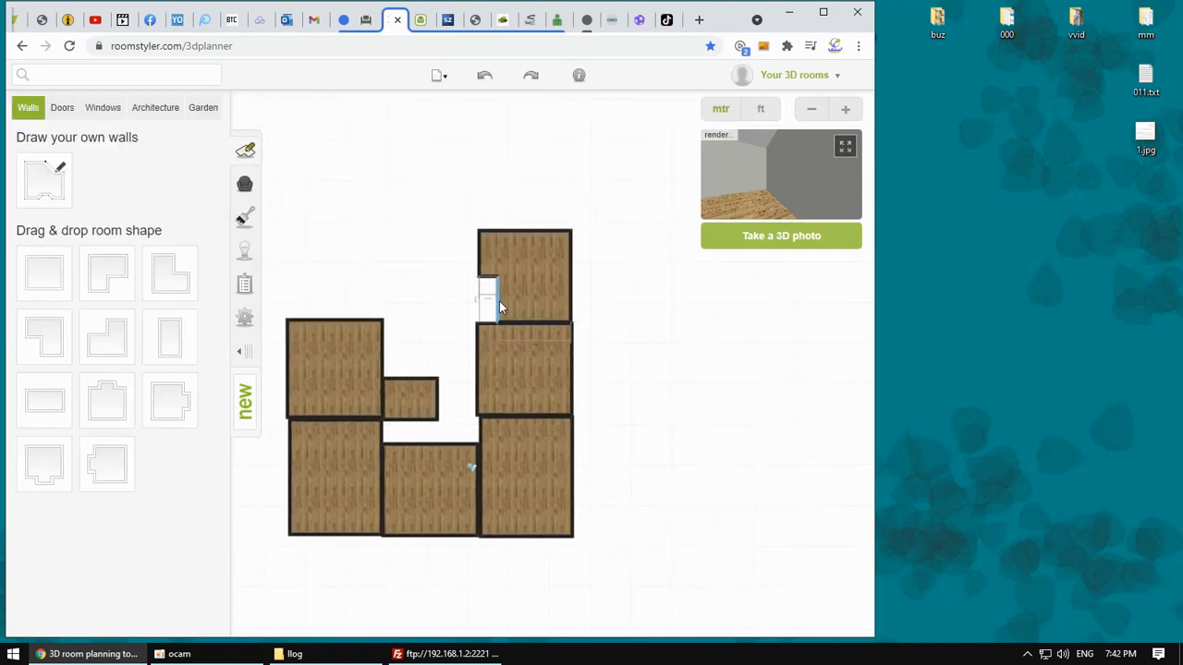
{"action": "left_click_drag", "start_coordinate": [477, 254], "coordinate": [449, 254]}
{"action": "left_click", "coordinate": [498, 306]}
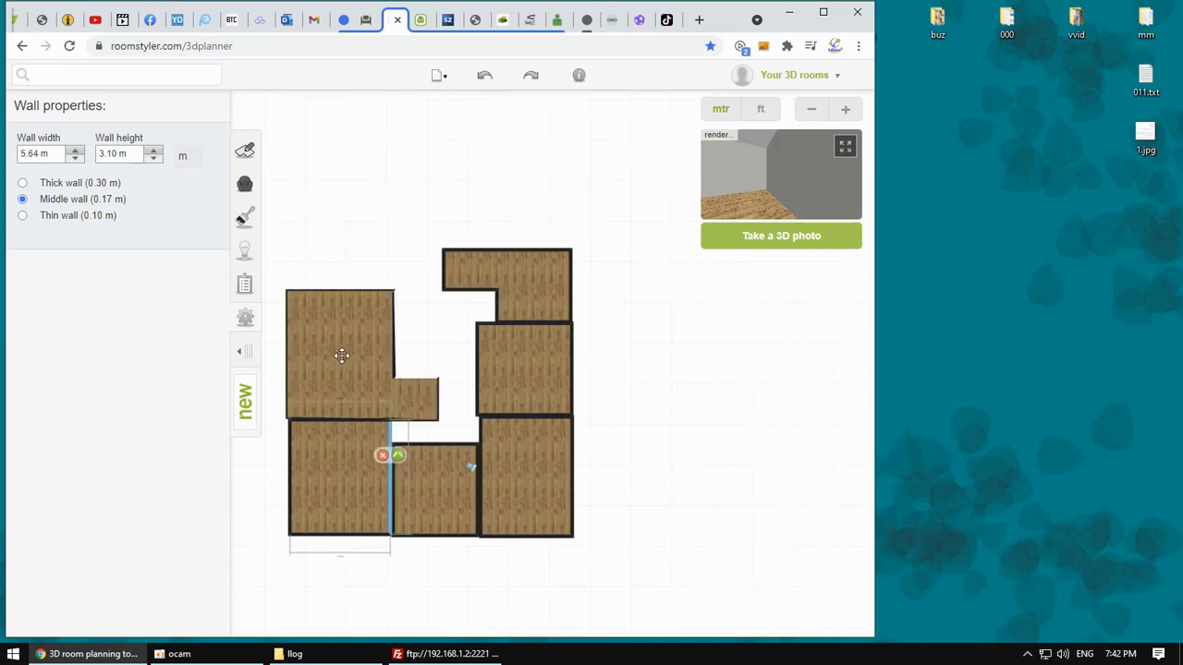
- Add 0.82 m x 2.08 m doors to the hall-side walls of the middle right and lower right rooms
{"action": "left_click", "coordinate": [245, 149]}
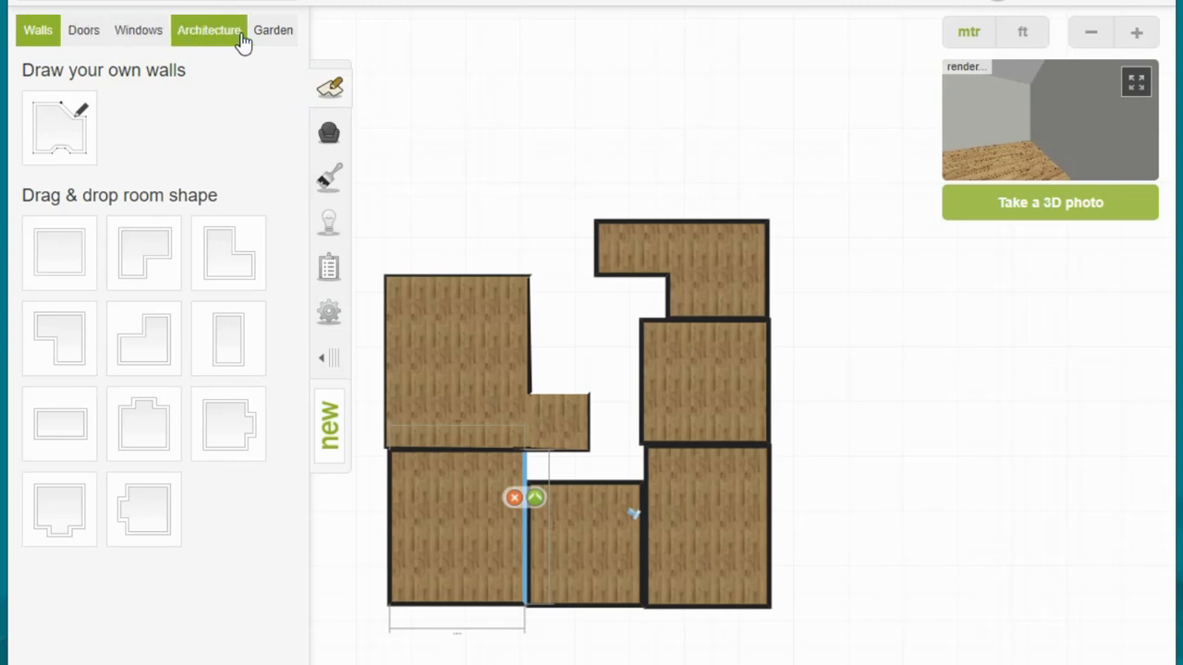
{"action": "left_click", "coordinate": [91, 39]}
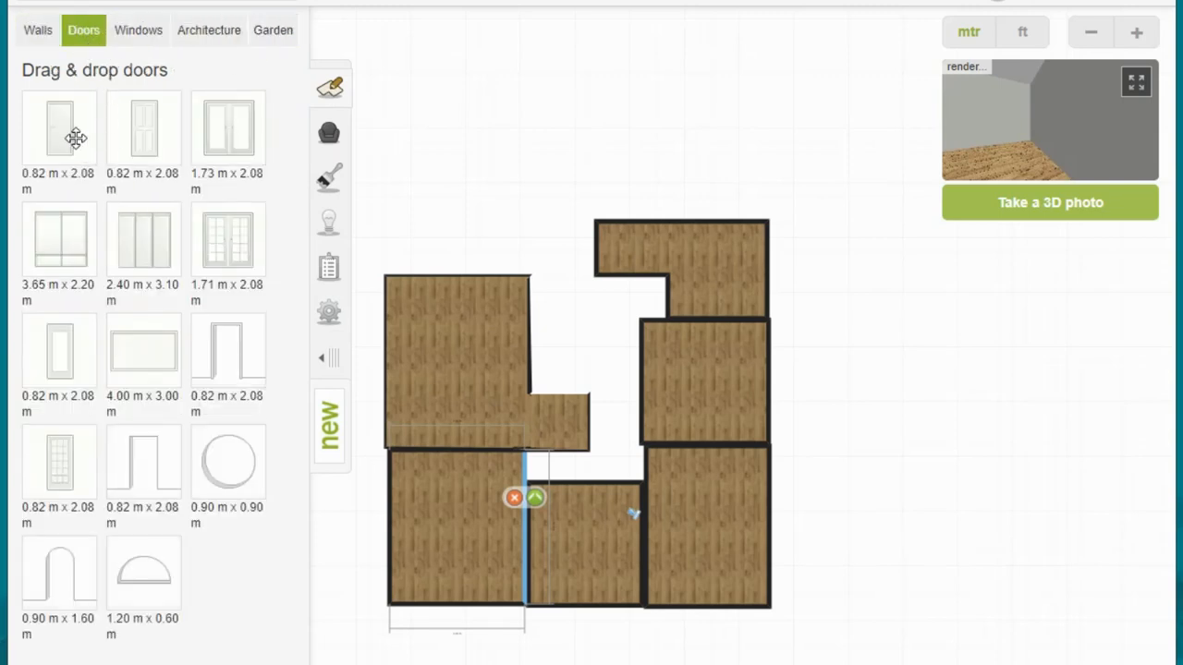
{"action": "left_click", "coordinate": [639, 374]}
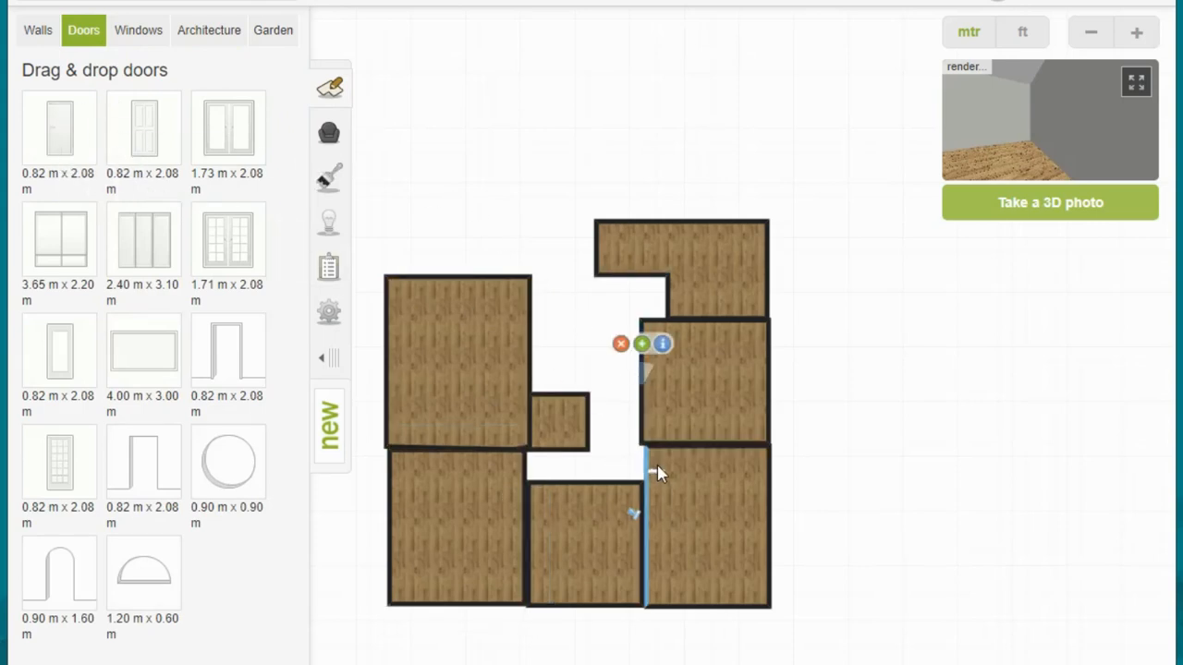
{"action": "left_click", "coordinate": [645, 467]}
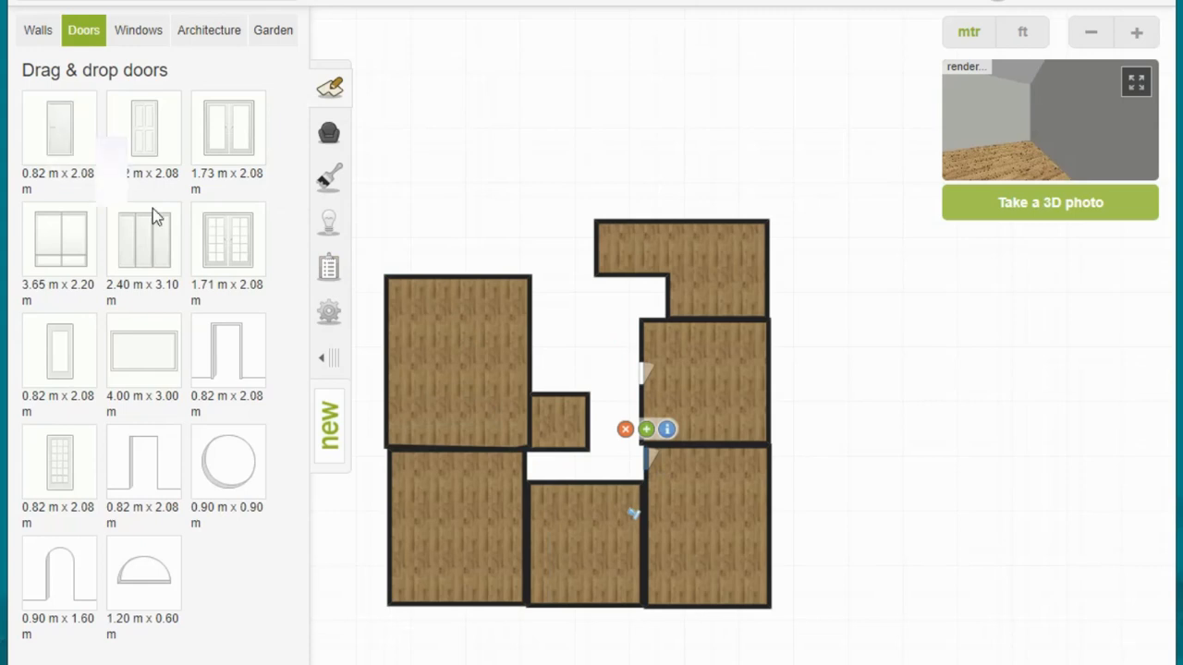
- Add hall-side doors to the lower middle, lower left and small side rooms, with a 1.73 m double door for the upper left room
{"action": "left_click", "coordinate": [624, 488]}
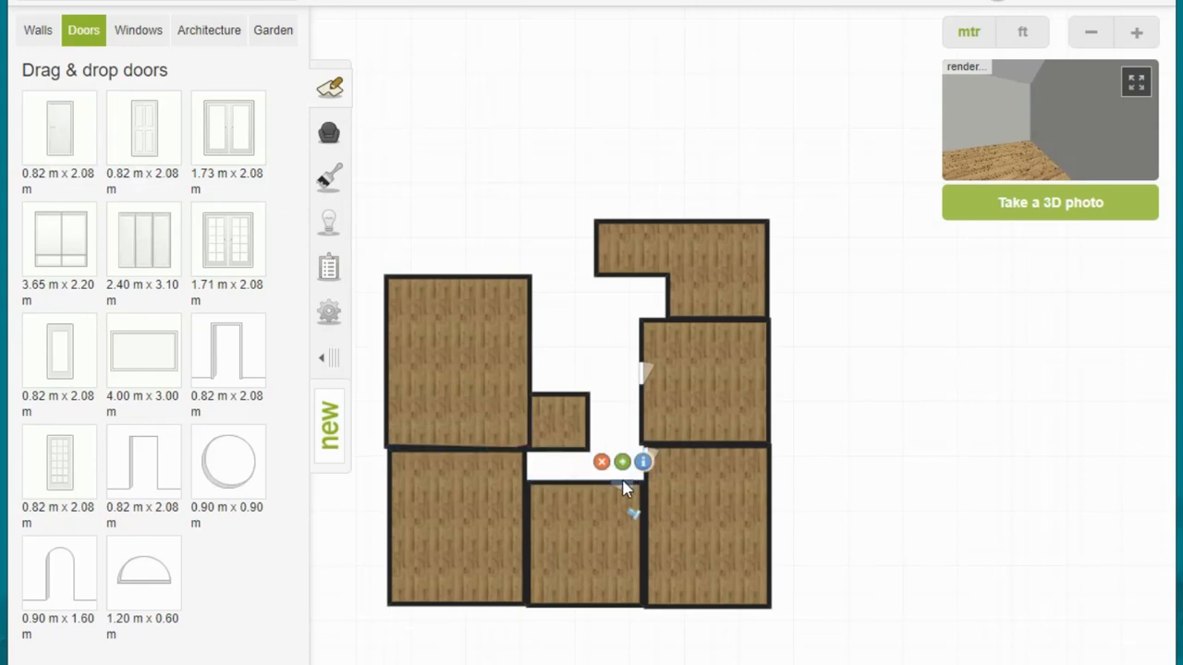
{"action": "left_click", "coordinate": [523, 469]}
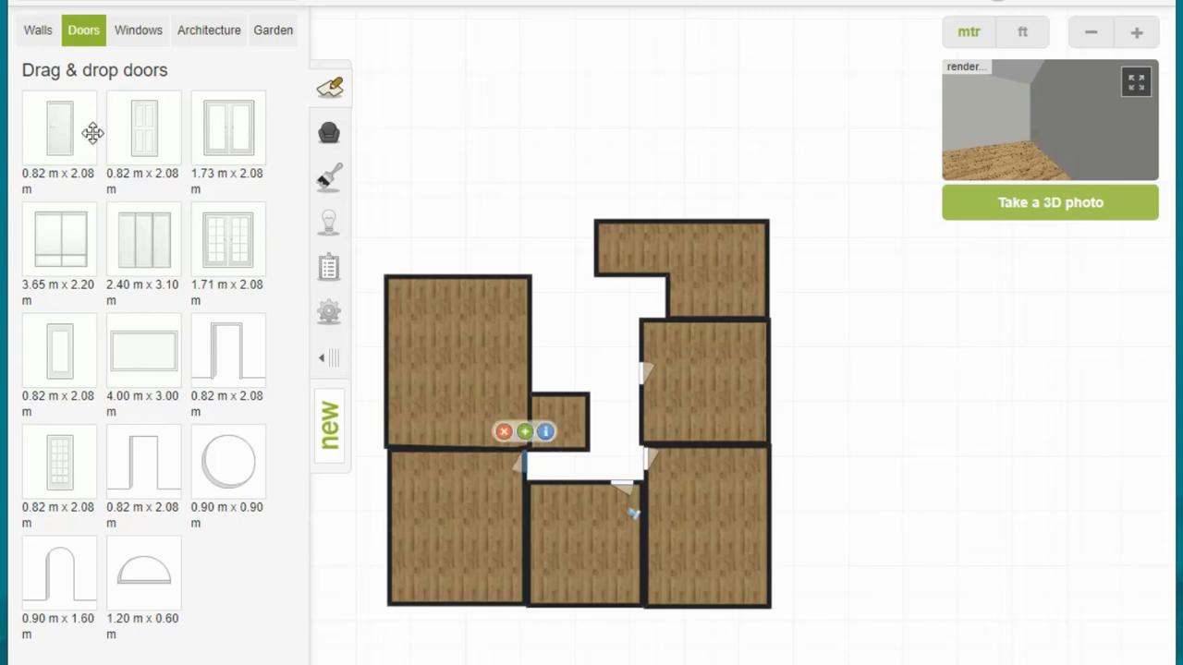
{"action": "left_click_drag", "start_coordinate": [219, 129], "coordinate": [529, 342]}
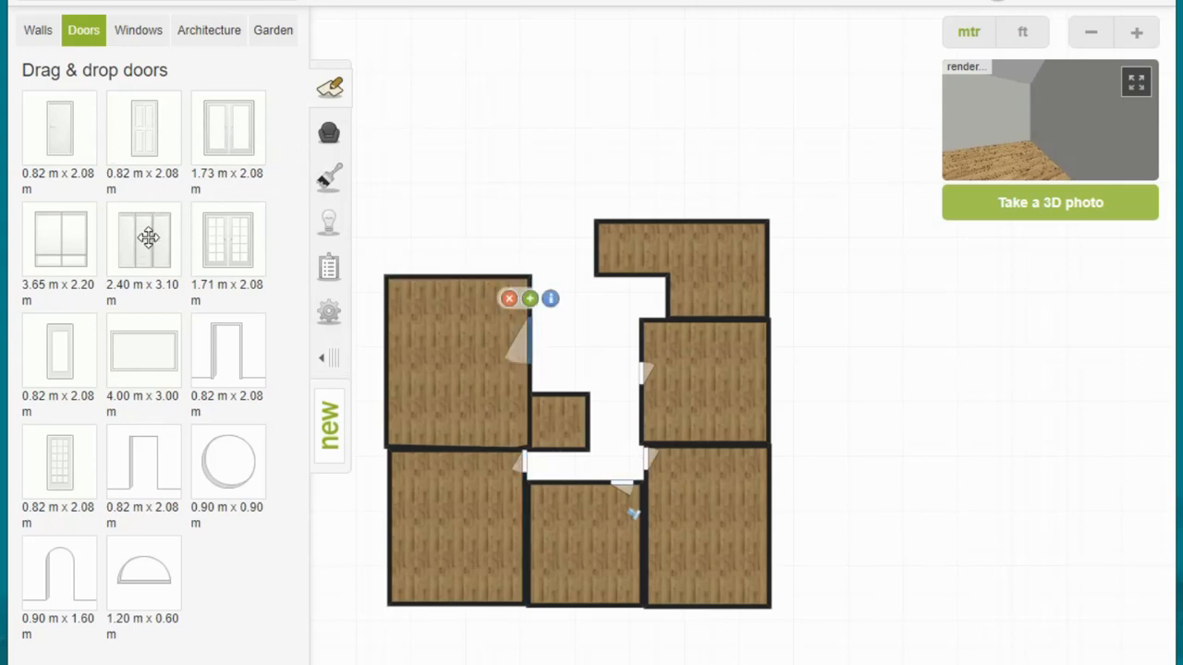
{"action": "left_click_drag", "start_coordinate": [72, 231], "coordinate": [572, 399]}
- Place windows on the outer walls of the left and lower right-hand rooms and lower middle room, using a 0.92 m x 1.02 m sash window upper left
{"action": "left_click", "coordinate": [103, 107]}
{"action": "left_click_drag", "start_coordinate": [51, 185], "coordinate": [285, 431]}
{"action": "left_click_drag", "start_coordinate": [96, 204], "coordinate": [316, 374]}
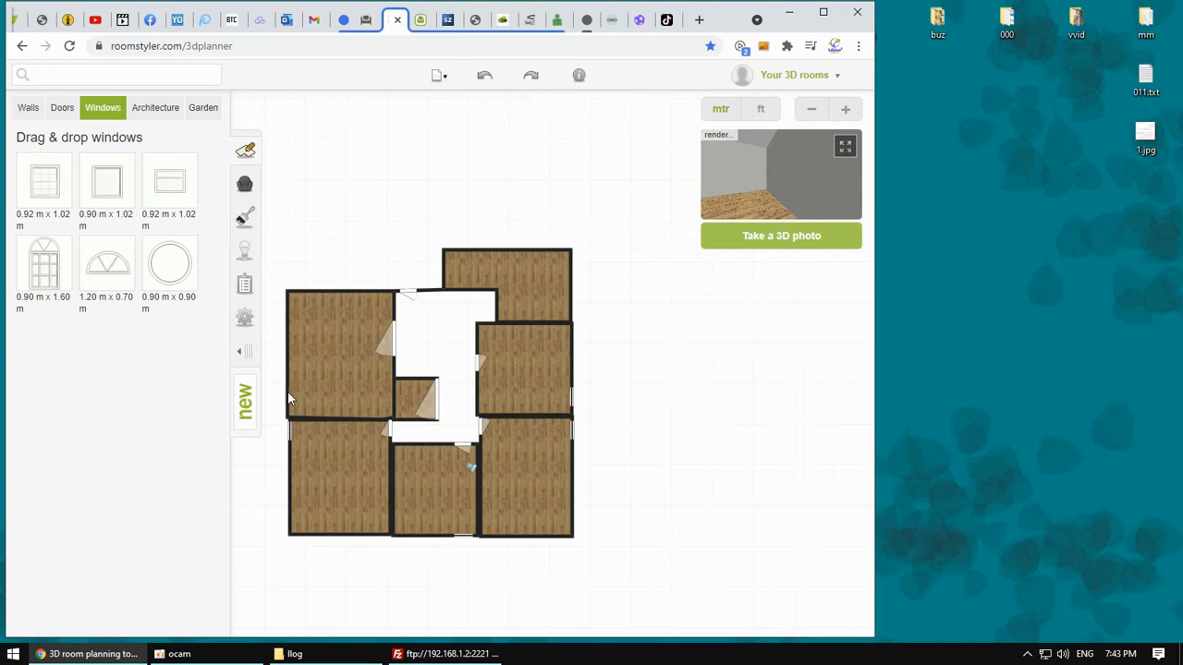
{"action": "left_click", "coordinate": [287, 391]}
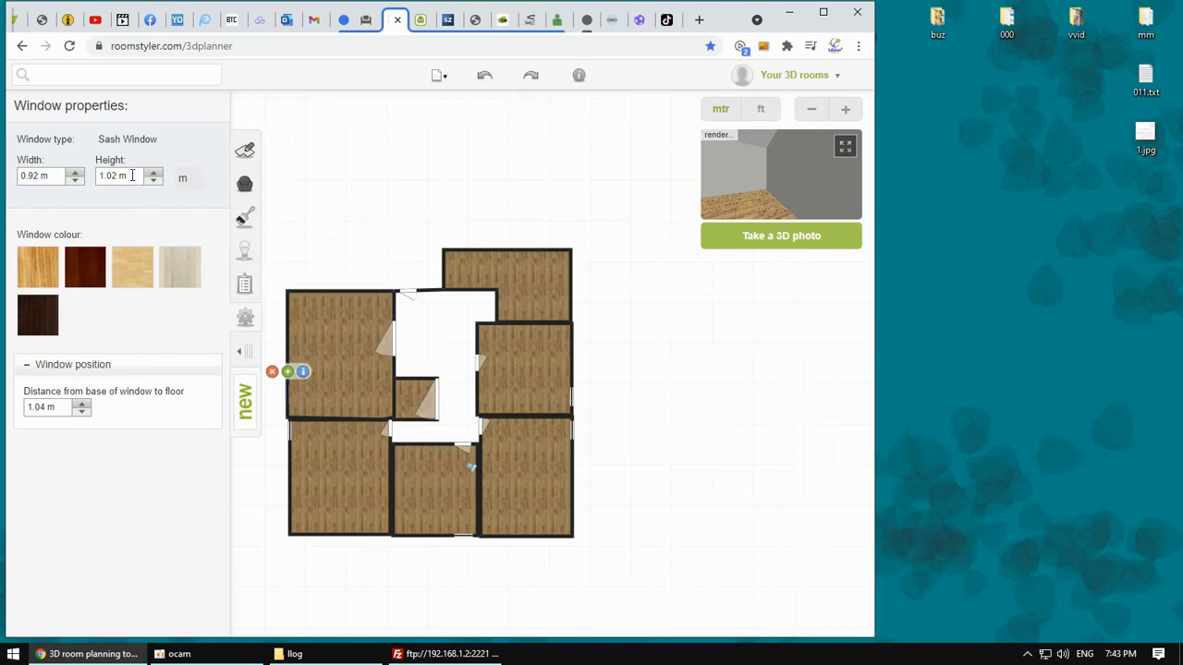
{"action": "left_click", "coordinate": [347, 305]}
{"action": "left_click", "coordinate": [344, 293]}
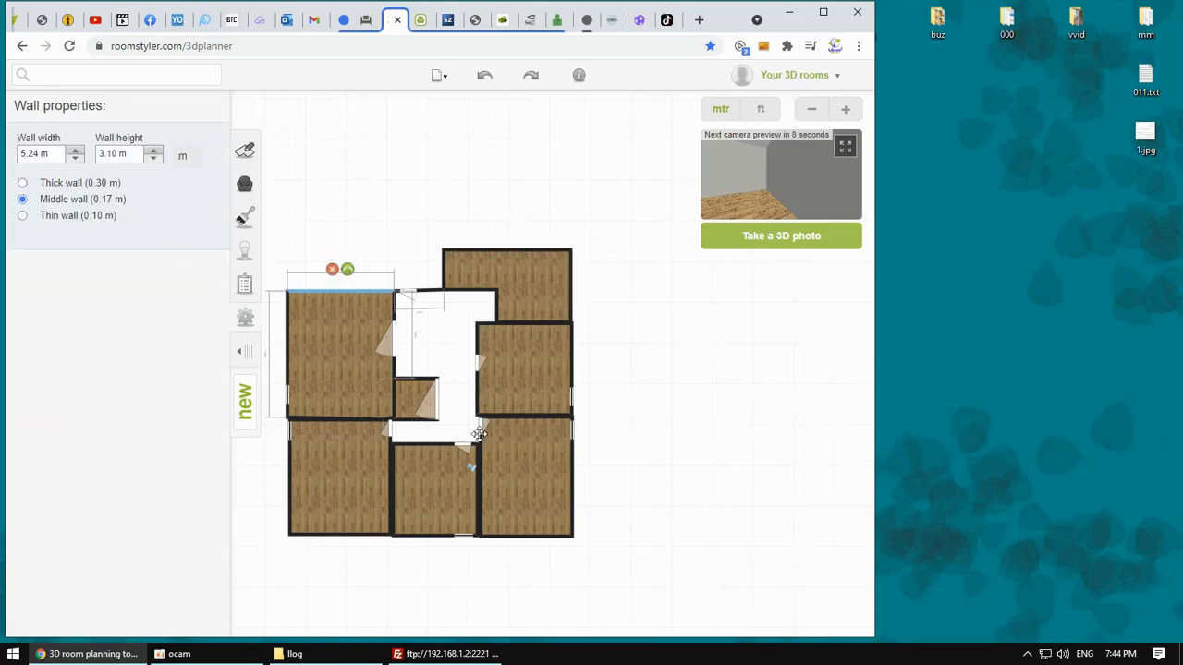
- Move the camera to the hall entrance, aim it down the corridor, and view the enlarged 3D preview
{"action": "left_click", "coordinate": [471, 467]}
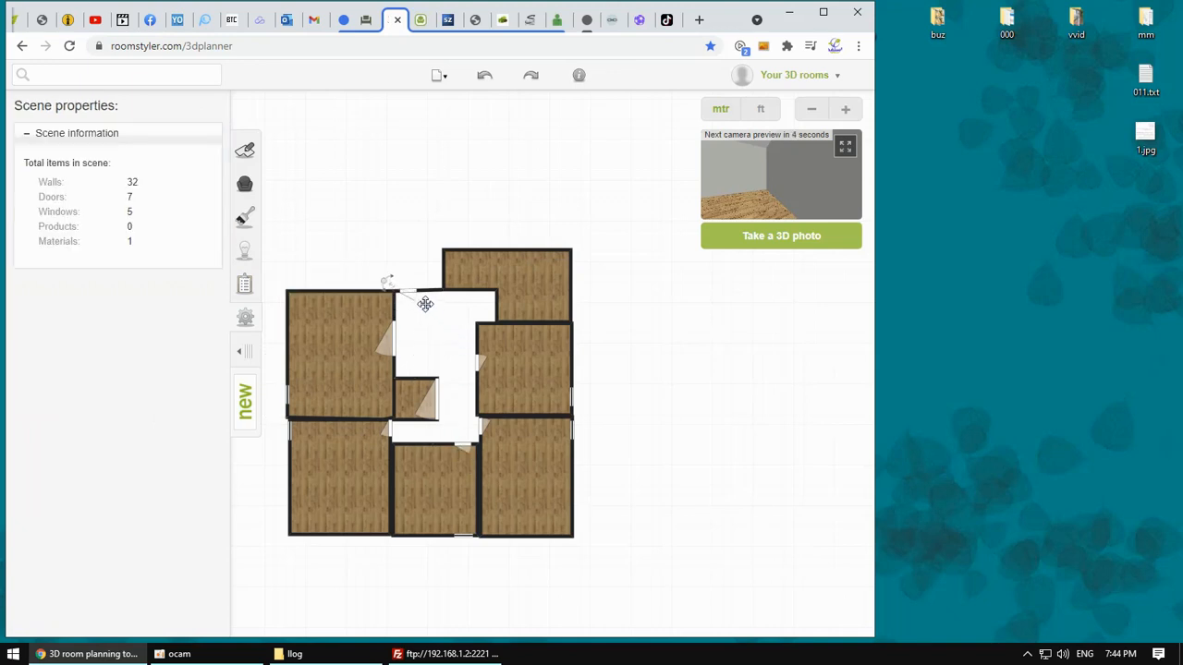
{"action": "left_click", "coordinate": [390, 284]}
{"action": "left_click_drag", "start_coordinate": [386, 284], "coordinate": [432, 346]}
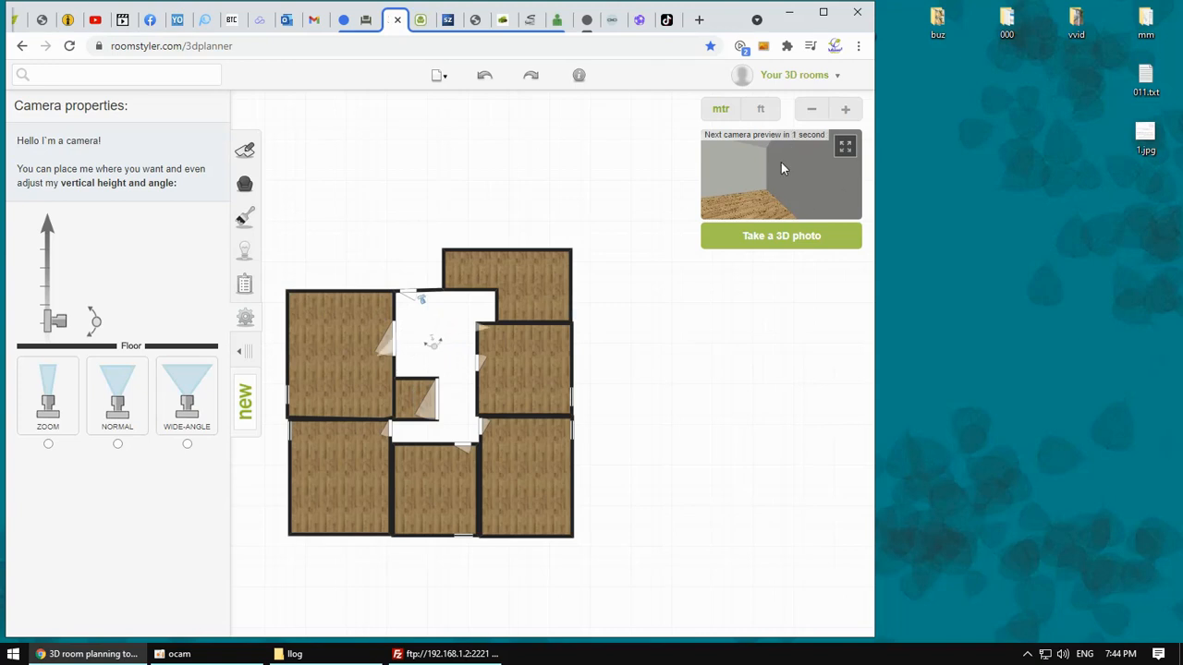
{"action": "left_click", "coordinate": [844, 146]}
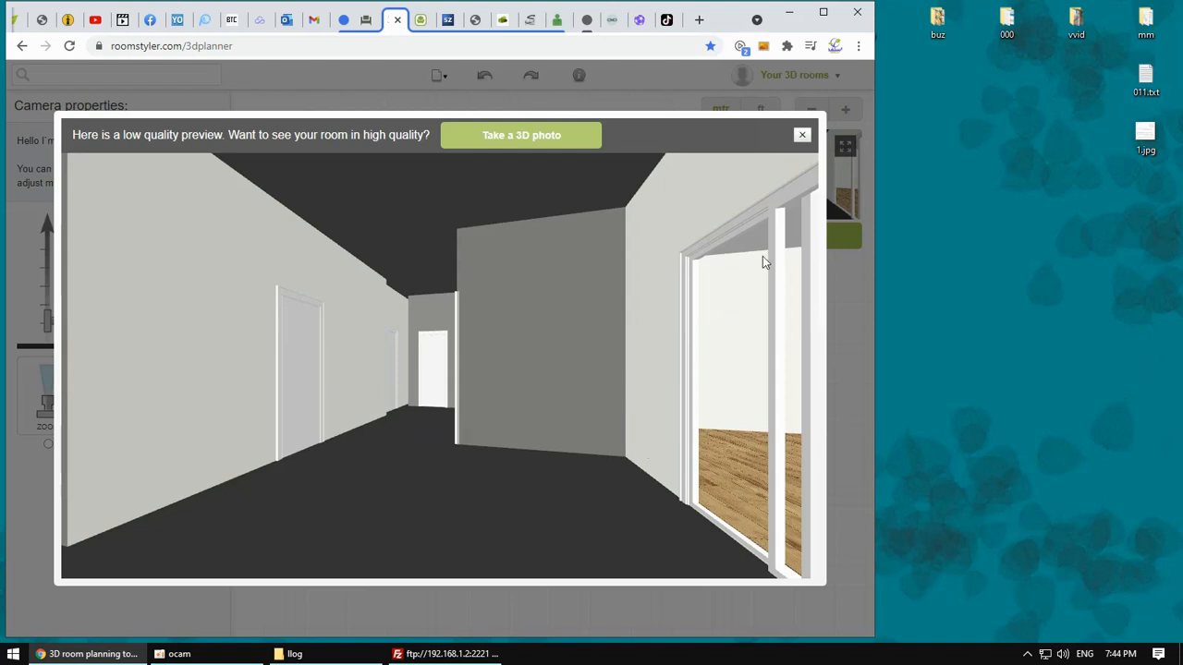
{"action": "left_click", "coordinate": [802, 135]}
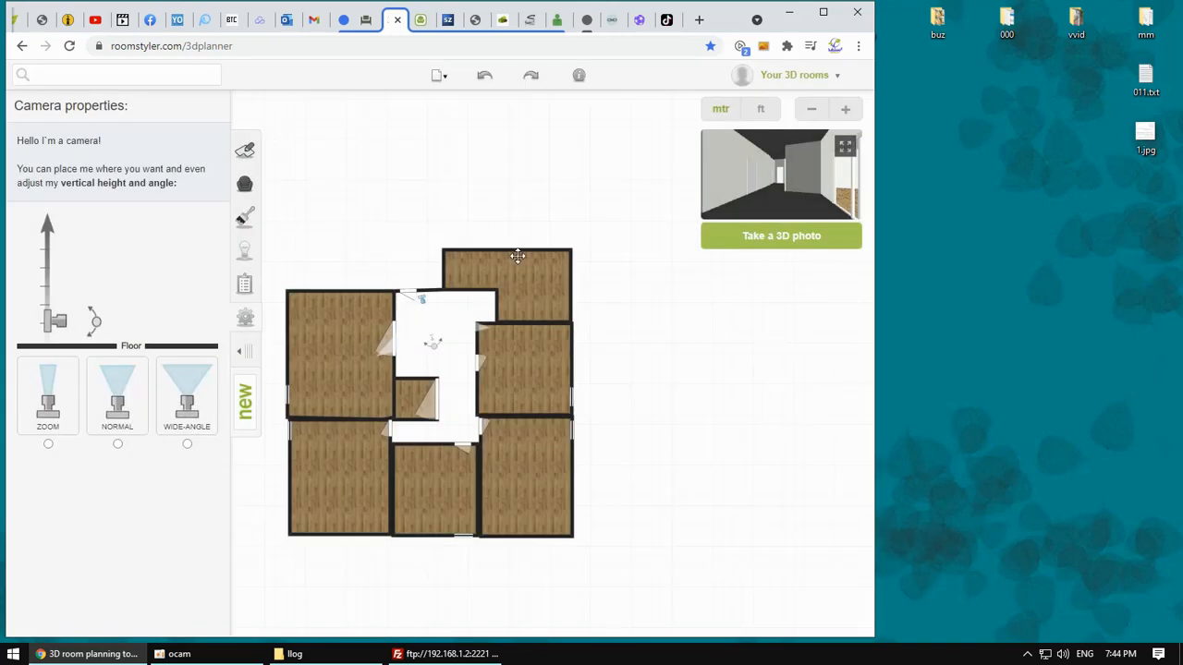
- Place a green leafy tree from the garden items outside the lower right corner of the floor plan
{"action": "left_click_drag", "start_coordinate": [600, 219], "coordinate": [652, 193]}
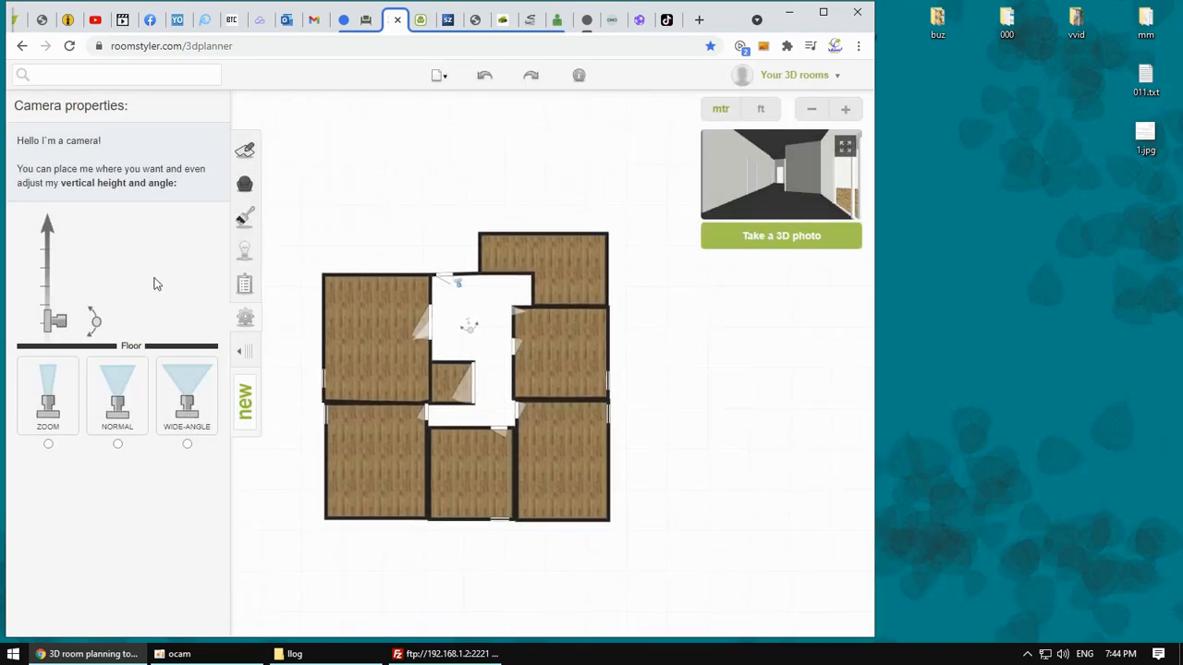
{"action": "left_click", "coordinate": [246, 151]}
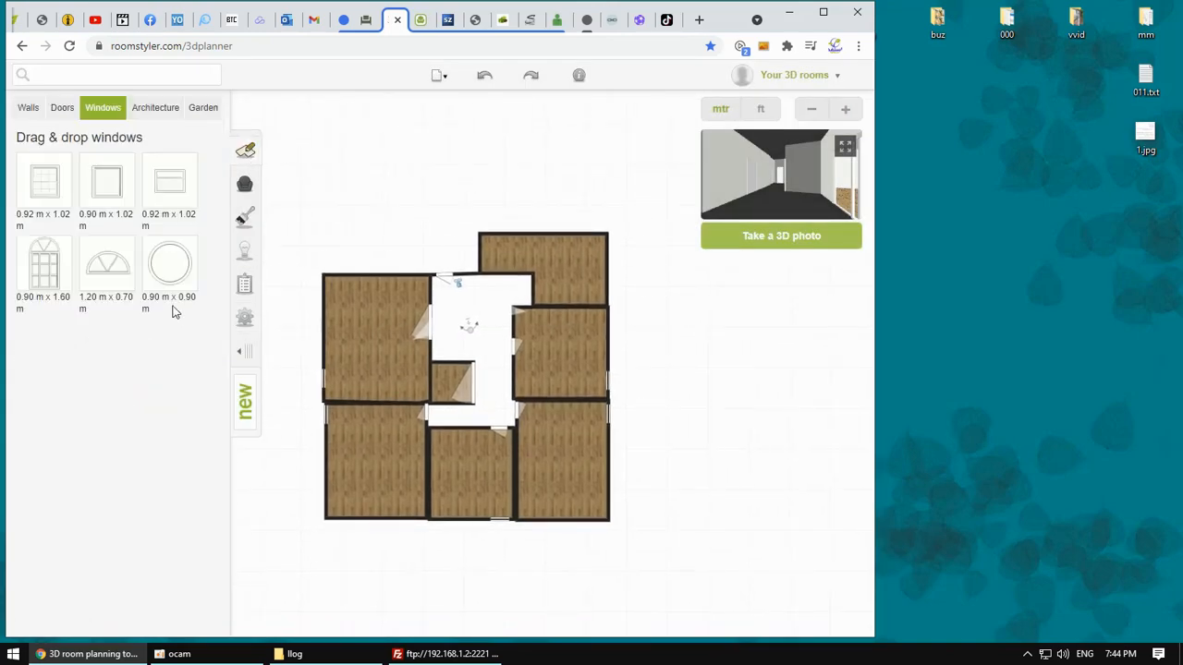
{"action": "left_click", "coordinate": [202, 111]}
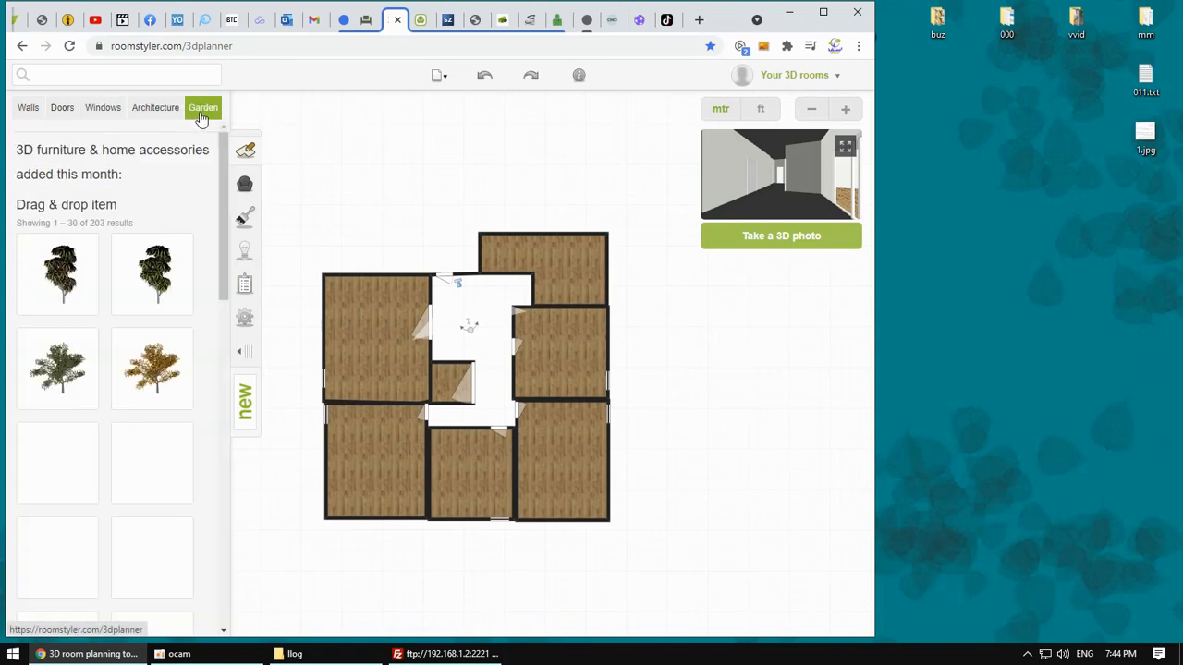
{"action": "scroll", "coordinate": [194, 280], "scroll_direction": "down", "scroll_amount": 3}
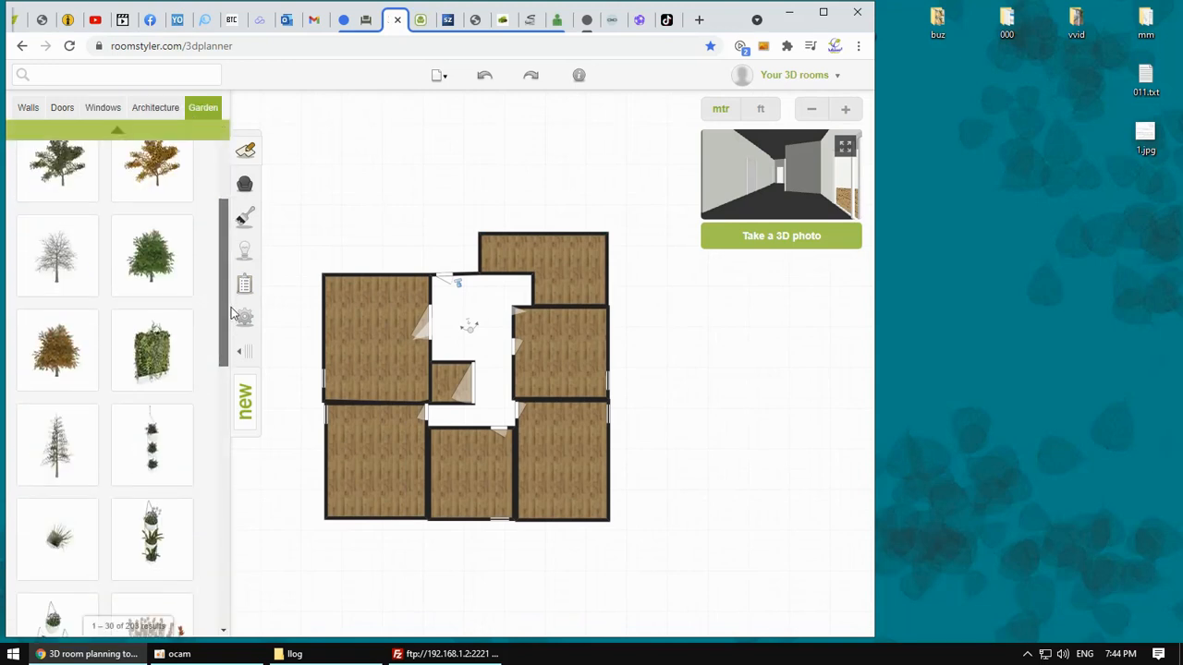
{"action": "left_click_drag", "start_coordinate": [176, 263], "coordinate": [644, 516]}
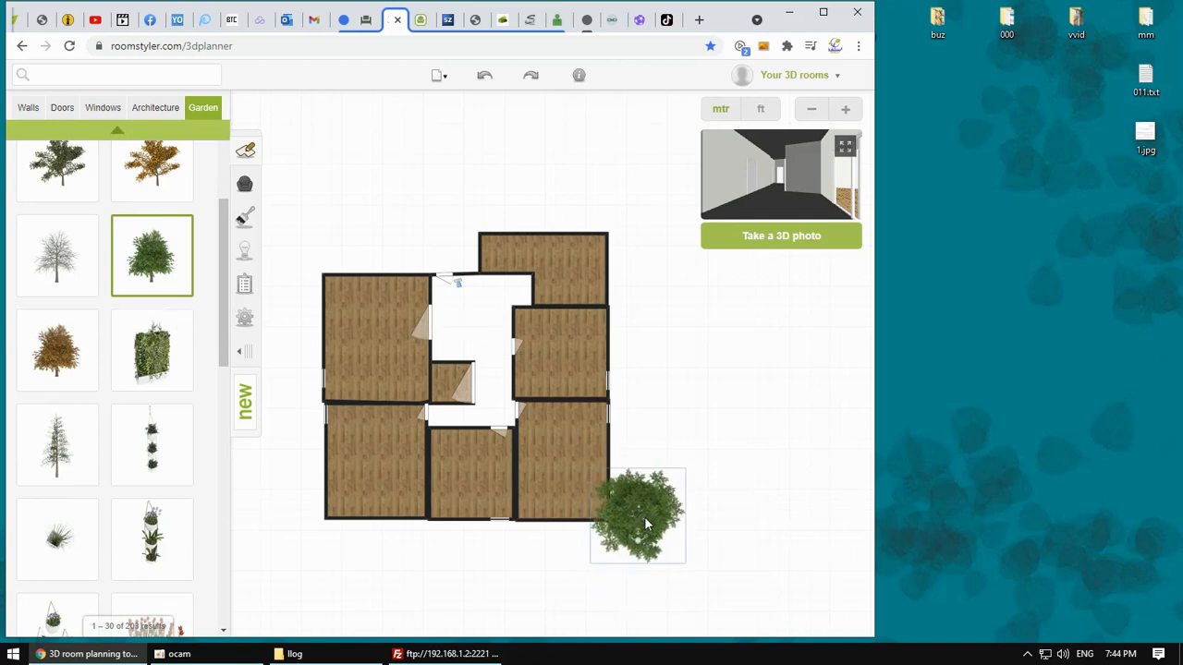
{"action": "left_click", "coordinate": [89, 73]}
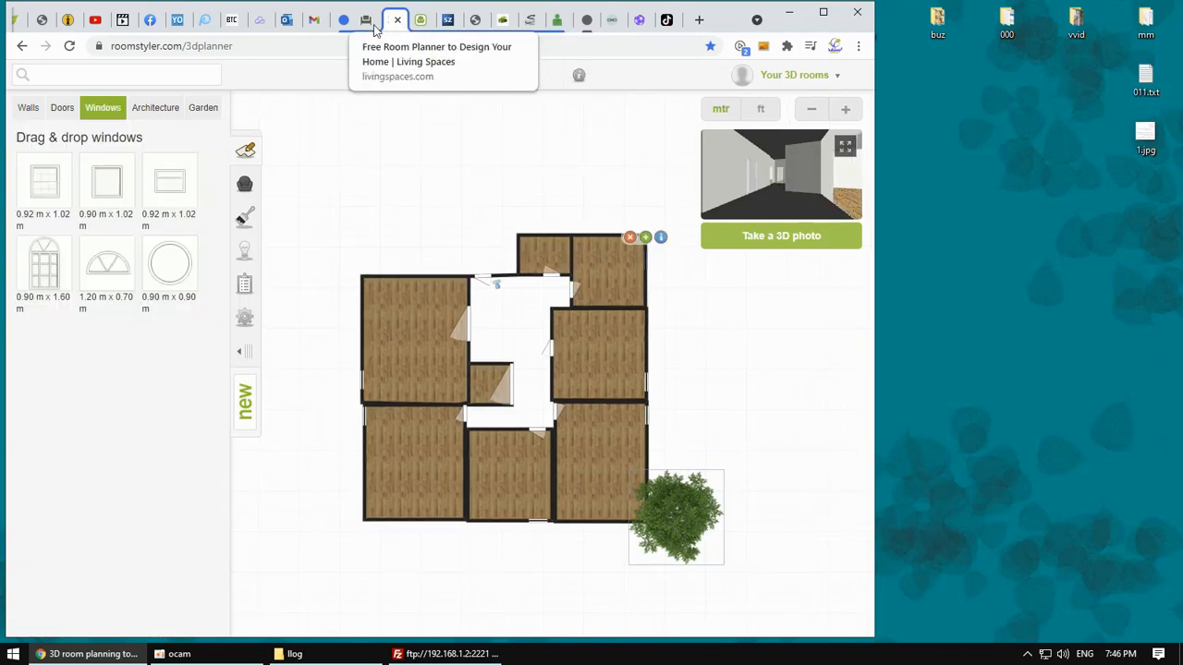
- Switch to the Living Spaces 3D Room Designer and view the furnished living room from another angle
{"action": "left_click", "coordinate": [358, 19]}
{"action": "left_click_drag", "start_coordinate": [643, 342], "coordinate": [711, 298]}
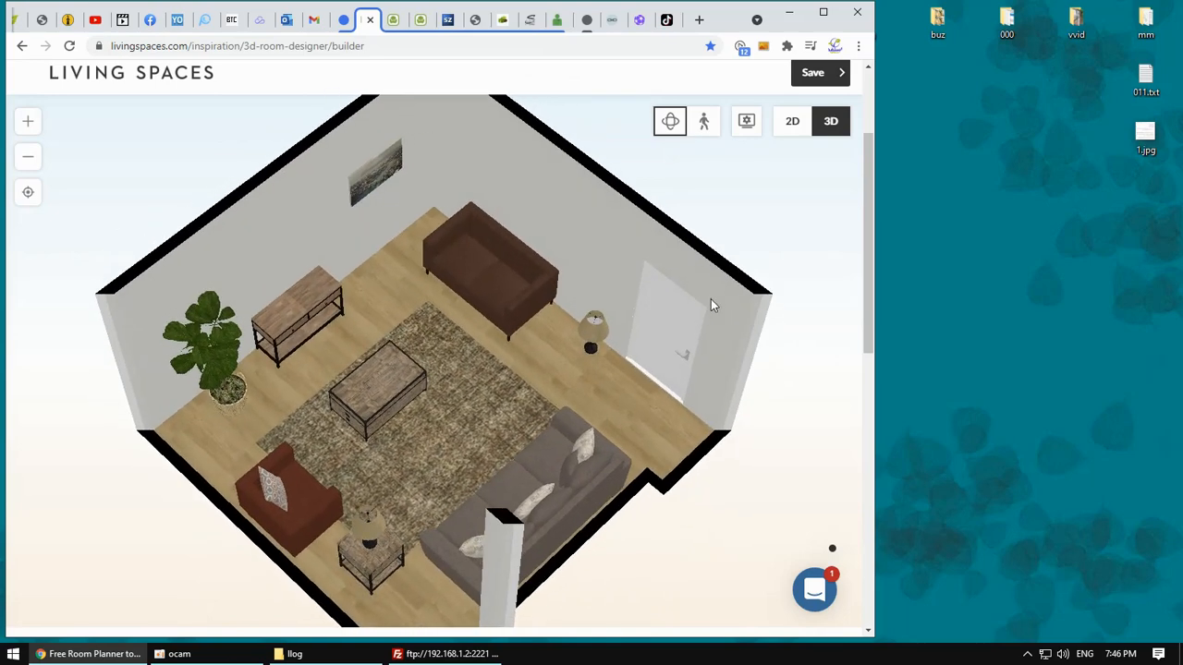